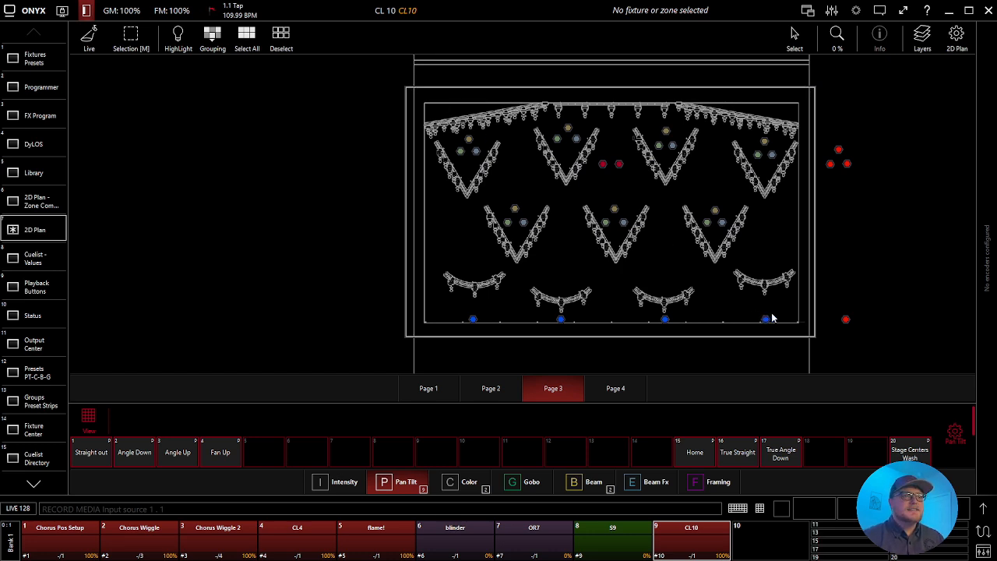
Create a Beat Provider input source of type Tap in slot 2 of the Onyx Zone's sync sources
{"action": "left_click", "coordinate": [812, 91]}
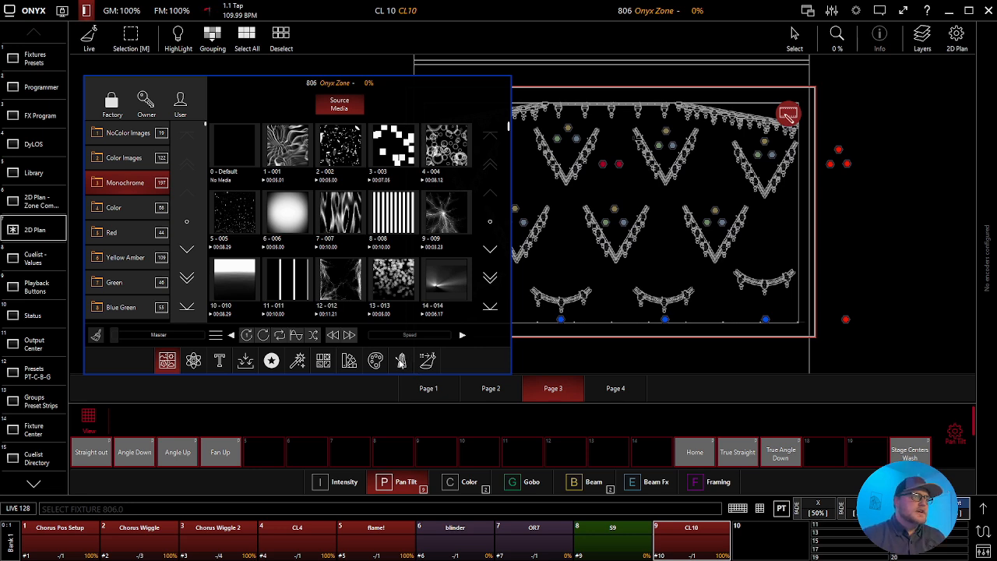
{"action": "left_click", "coordinate": [400, 360]}
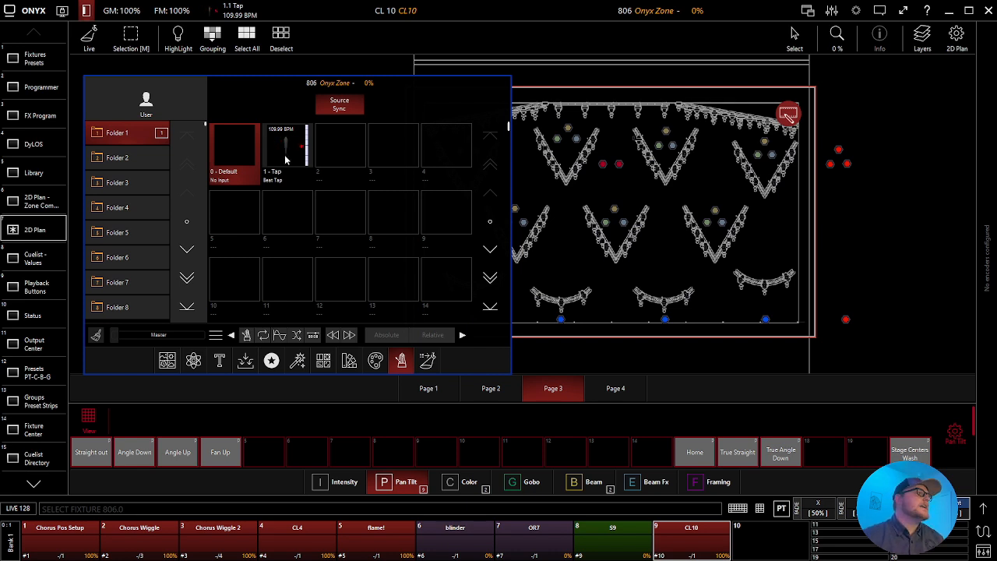
{"action": "left_click", "coordinate": [340, 157]}
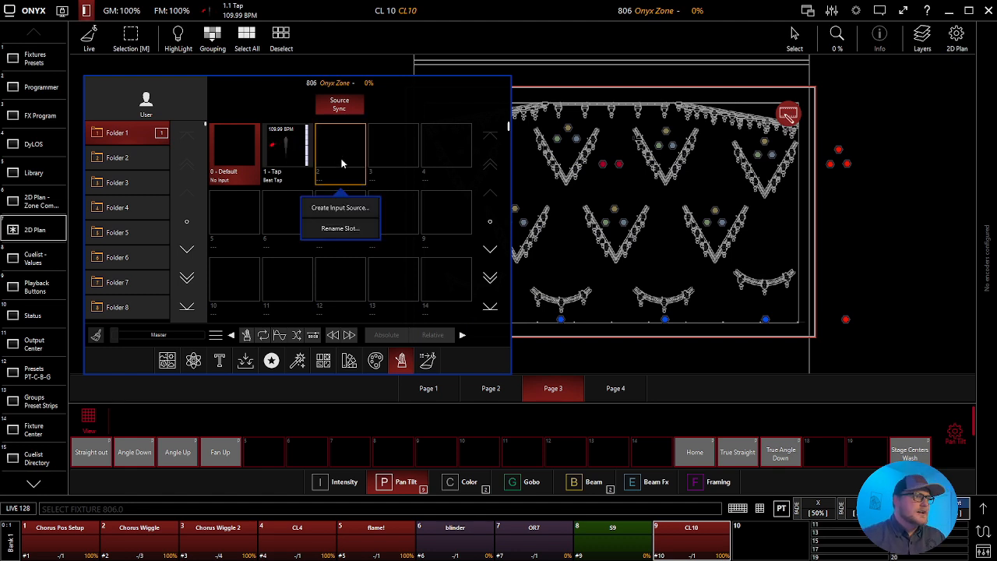
{"action": "left_click", "coordinate": [344, 203]}
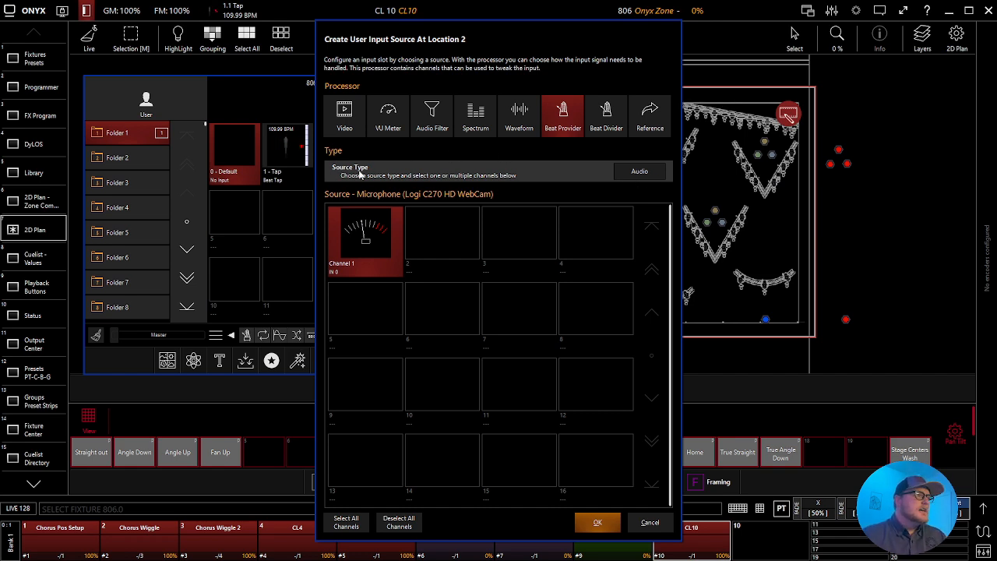
{"action": "left_click", "coordinate": [638, 174]}
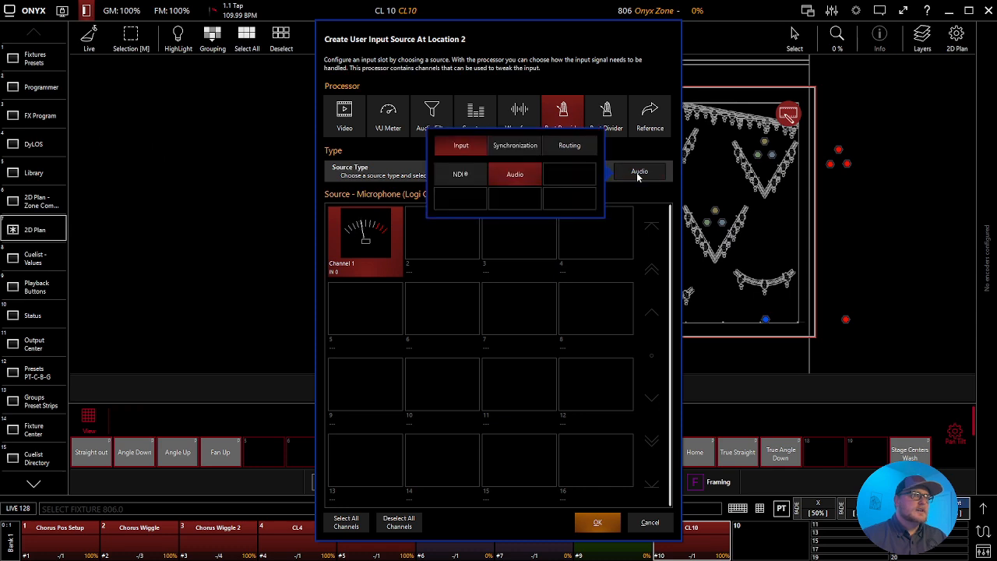
{"action": "left_click", "coordinate": [525, 145]}
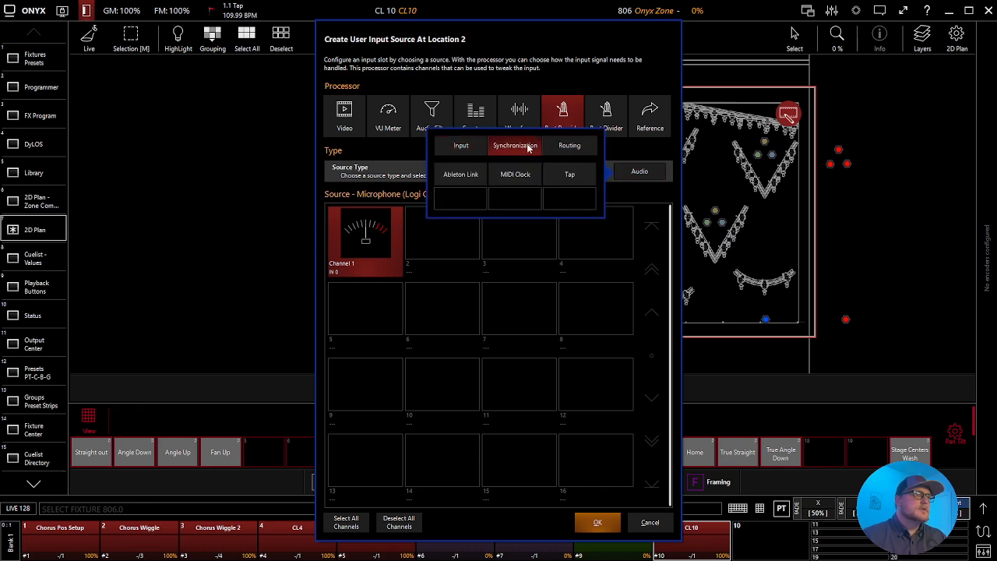
{"action": "left_click", "coordinate": [569, 176]}
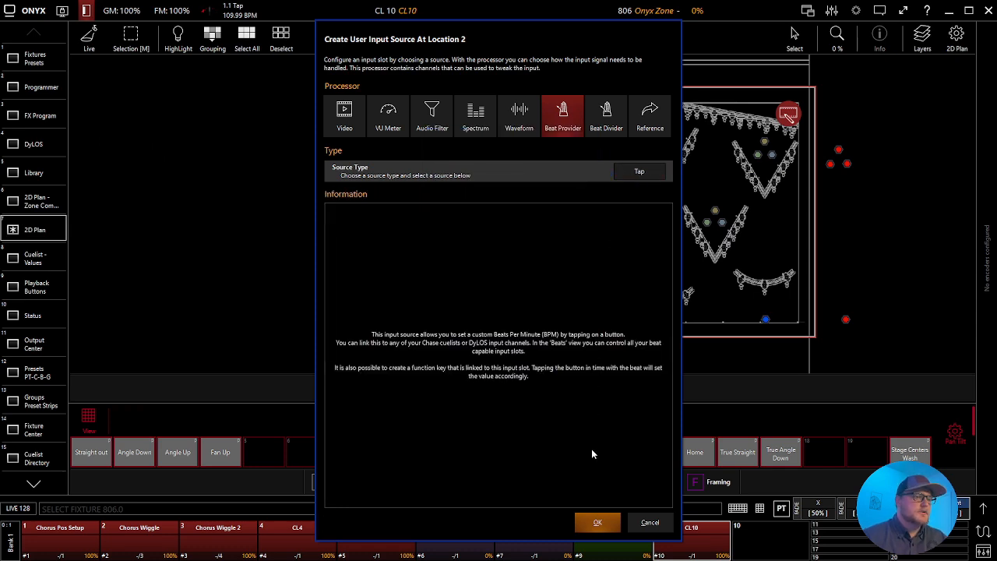
{"action": "left_click", "coordinate": [597, 523]}
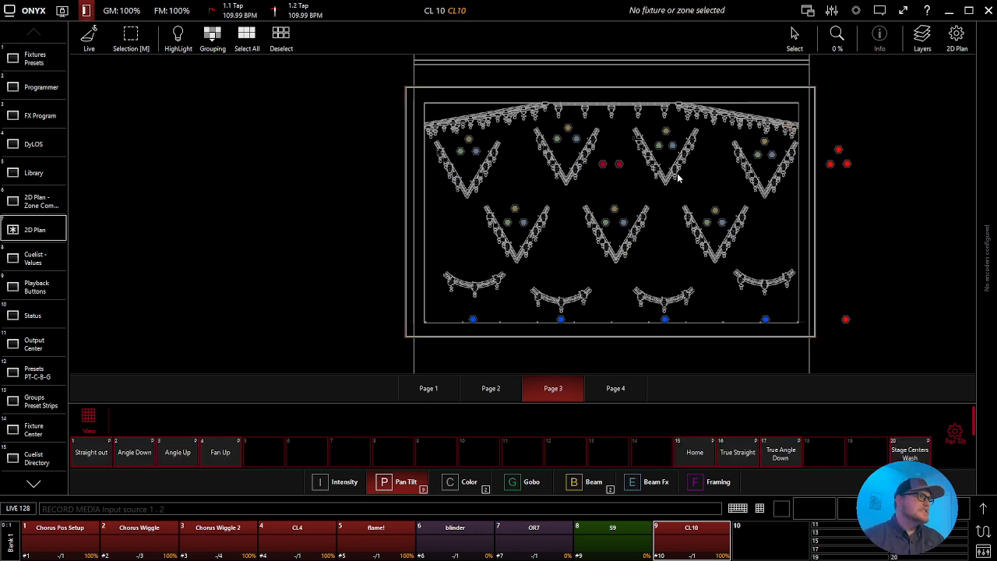
Check the Onyx Zone's sync sources for the tap source in slot 2, and deselect the zone
{"action": "left_click", "coordinate": [807, 95]}
{"action": "left_click", "coordinate": [792, 112]}
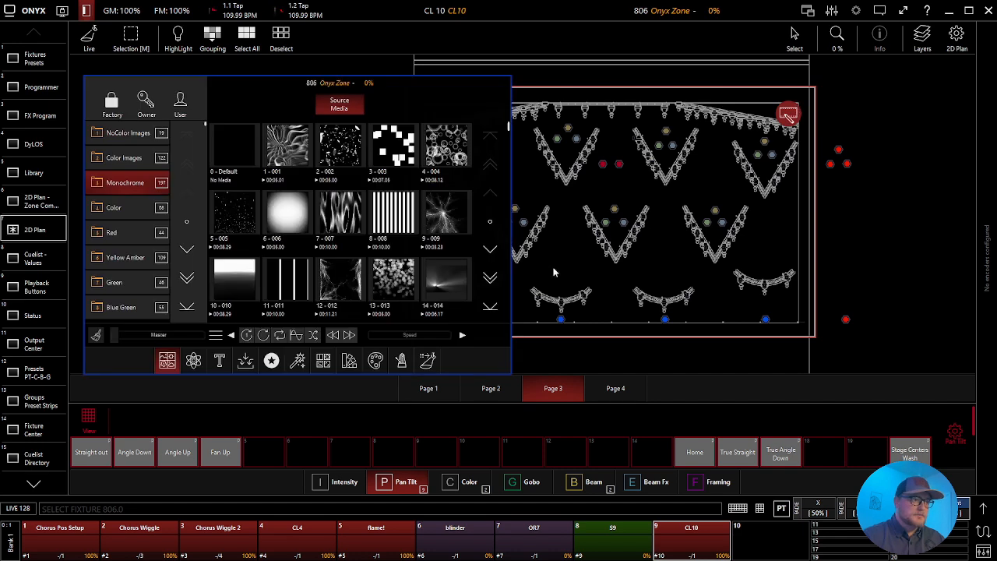
{"action": "left_click", "coordinate": [401, 360]}
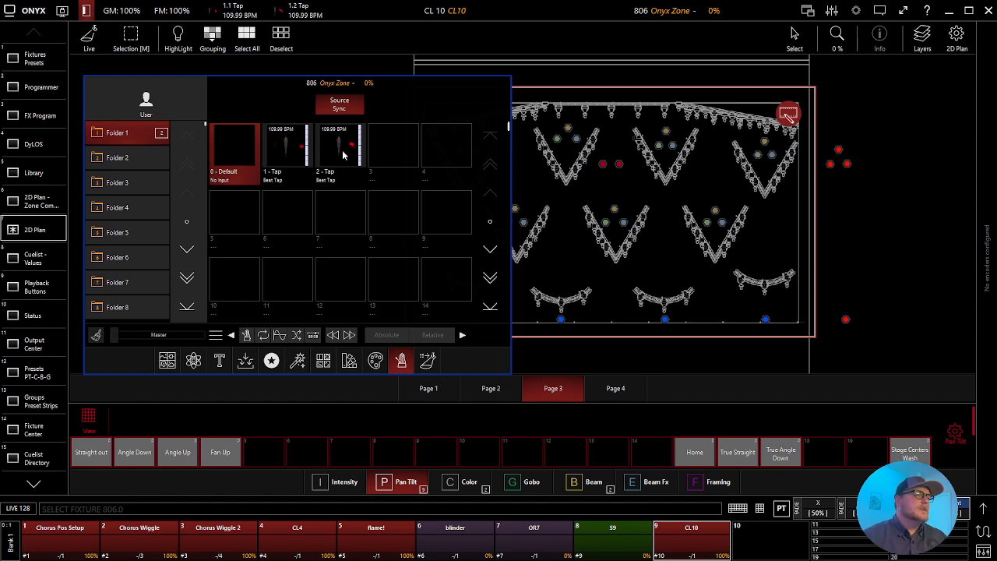
{"action": "left_click", "coordinate": [806, 89]}
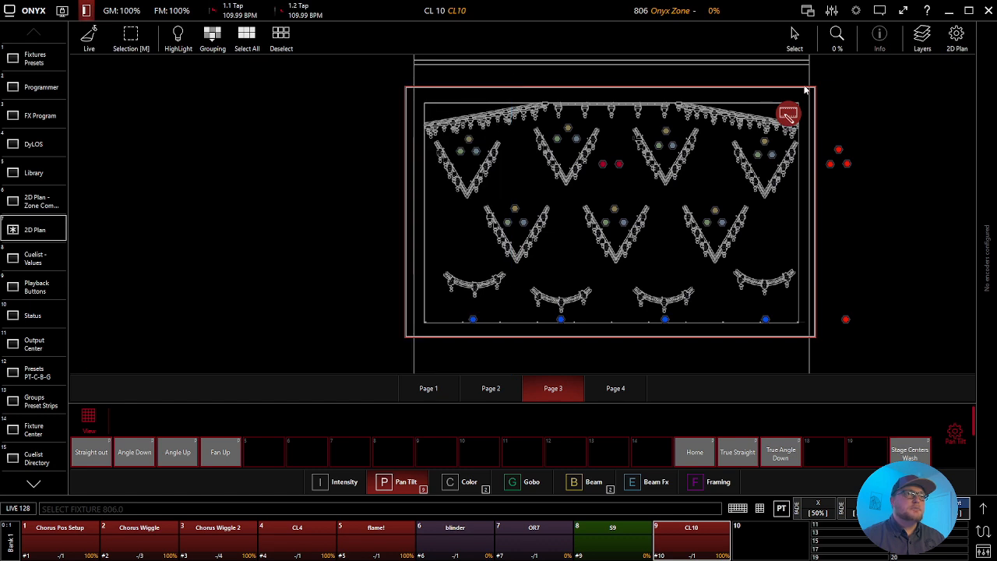
{"action": "left_click", "coordinate": [797, 91]}
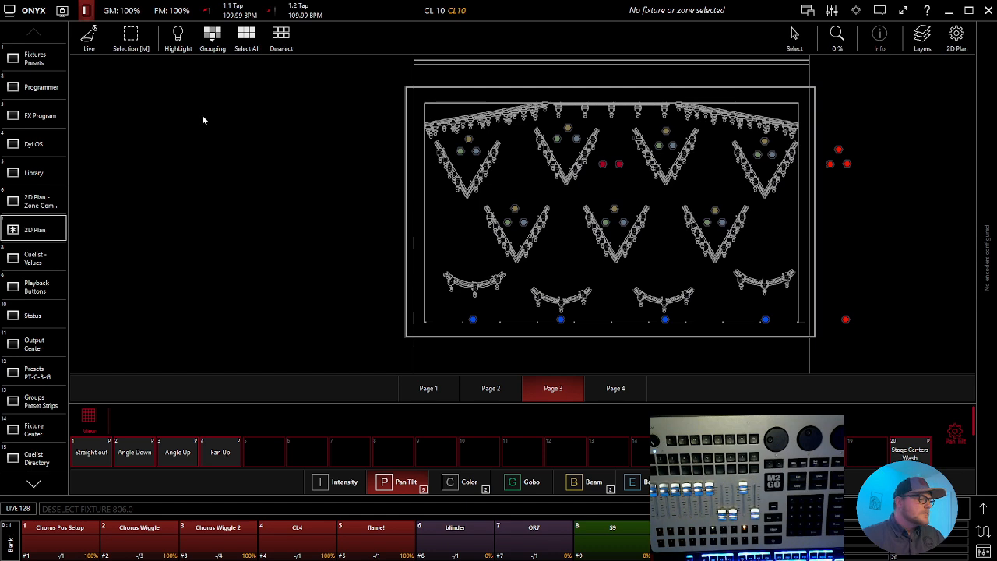
Assign shared function button F2 to the BEAT input source command for beat slot 1.2 - Tap
{"action": "left_click", "coordinate": [12, 11]}
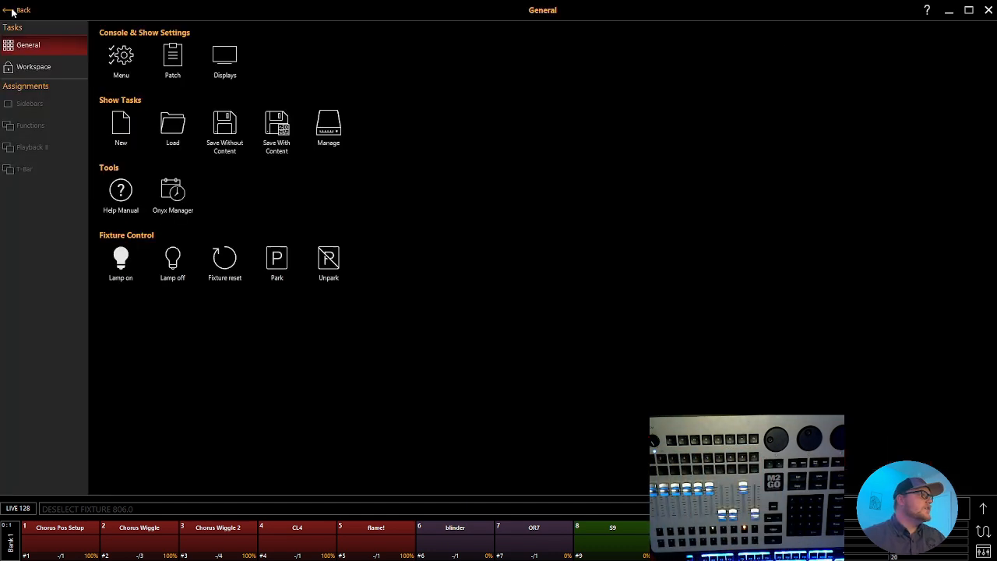
{"action": "left_click", "coordinate": [40, 67]}
{"action": "left_click", "coordinate": [121, 62]}
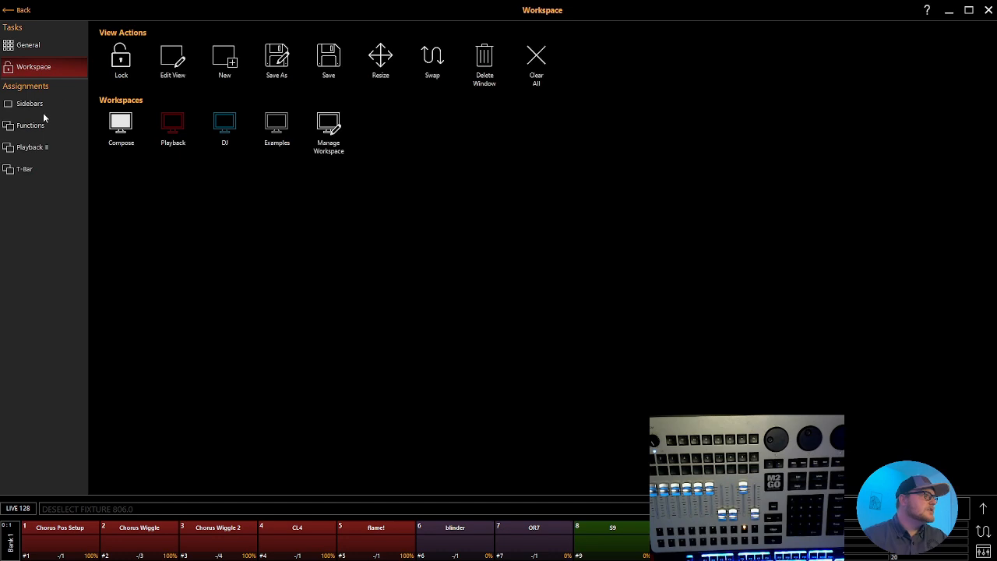
{"action": "left_click", "coordinate": [37, 126]}
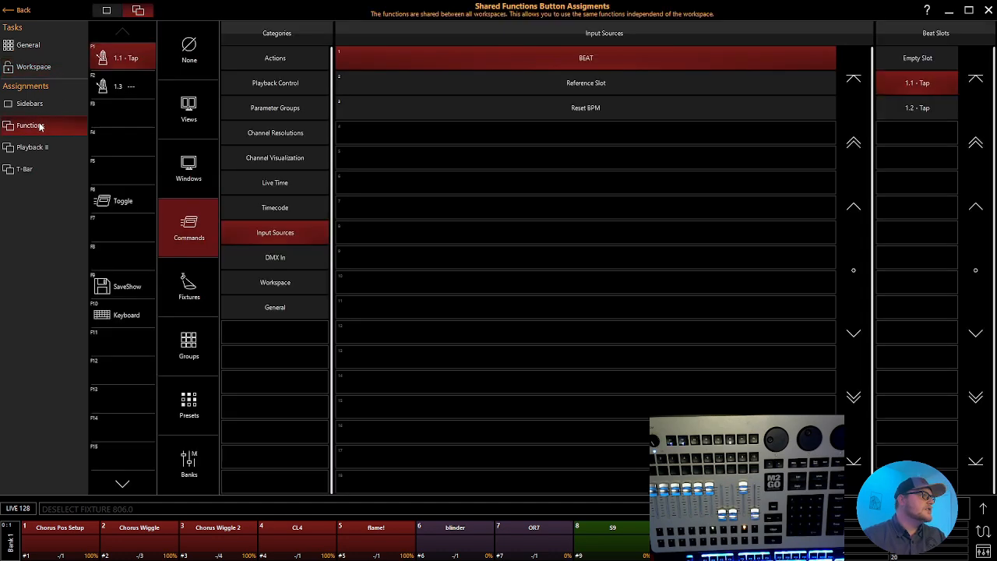
{"action": "left_click", "coordinate": [127, 90]}
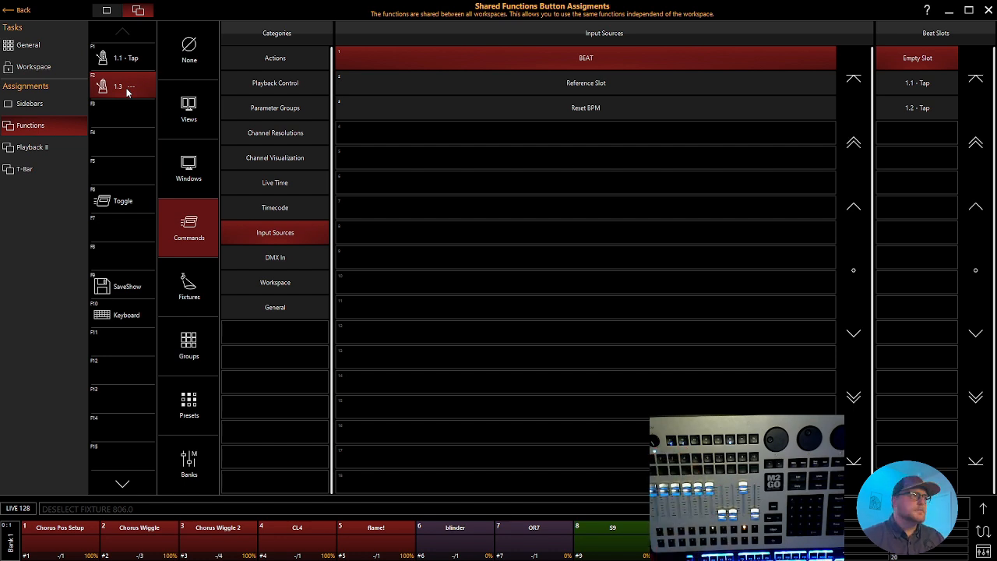
{"action": "left_click", "coordinate": [196, 60]}
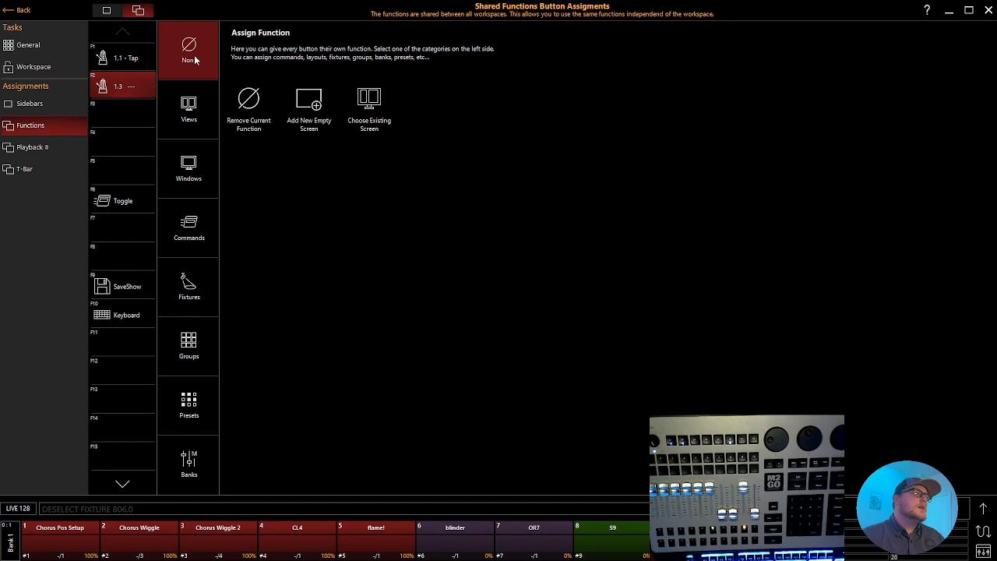
{"action": "left_click", "coordinate": [193, 223]}
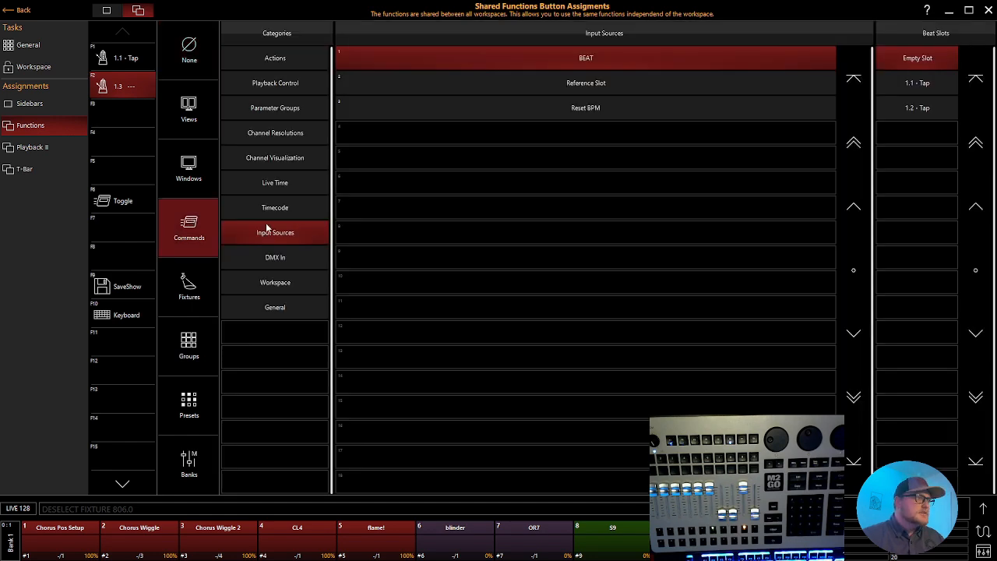
{"action": "left_click", "coordinate": [583, 63]}
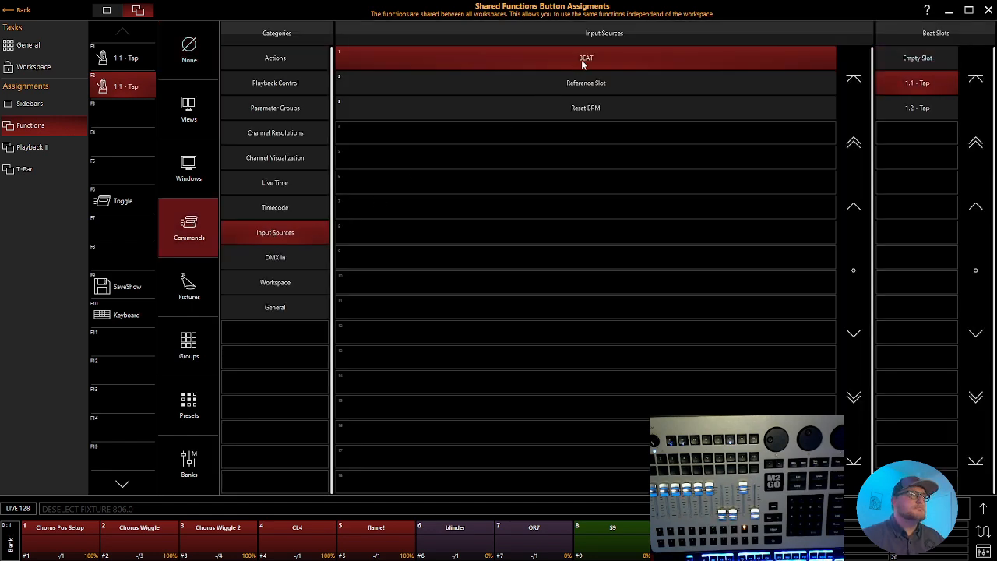
{"action": "left_click", "coordinate": [908, 108]}
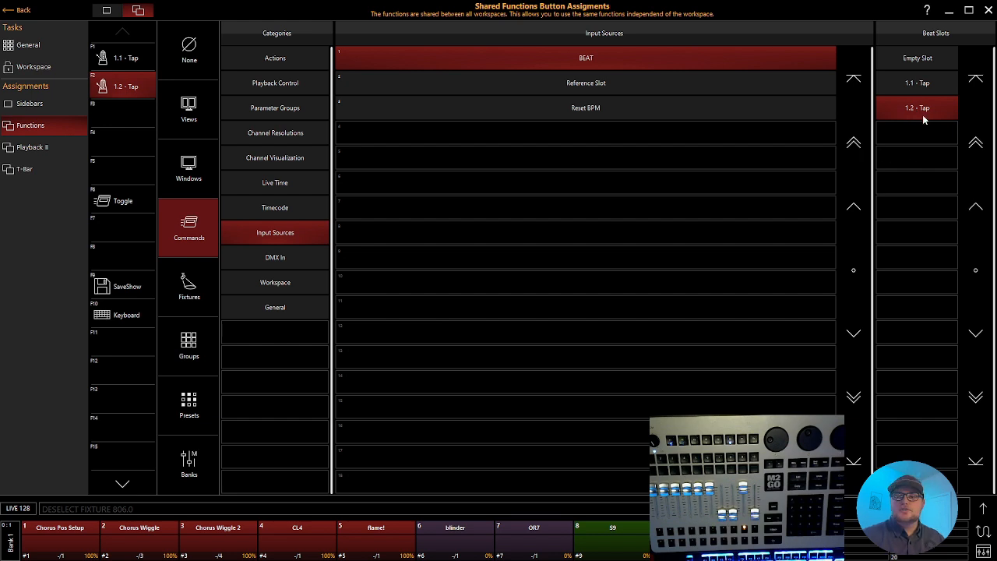
Leave the function assignments, return to the 2D Plan and lock the workspace
{"action": "left_click", "coordinate": [22, 12]}
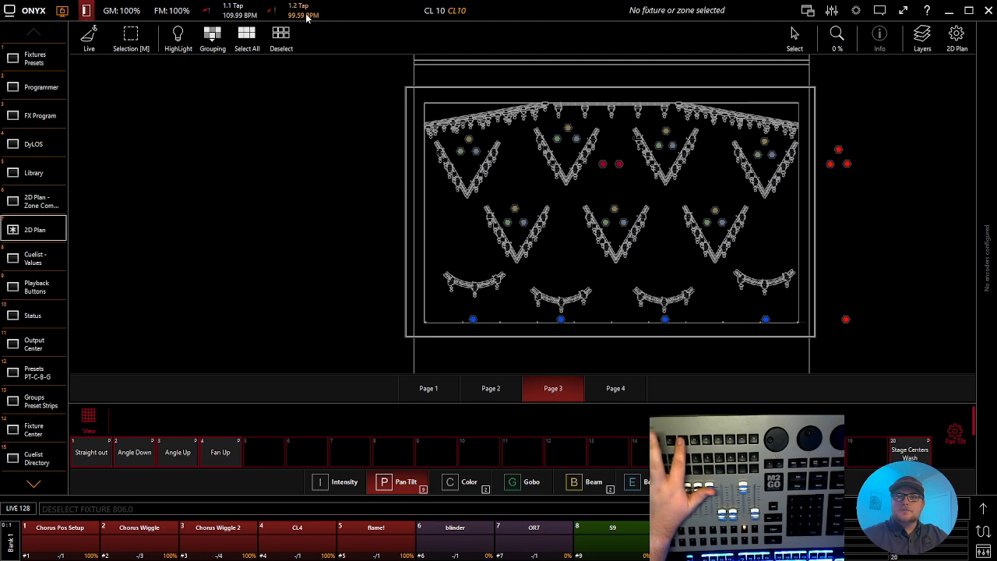
{"action": "left_click", "coordinate": [63, 11]}
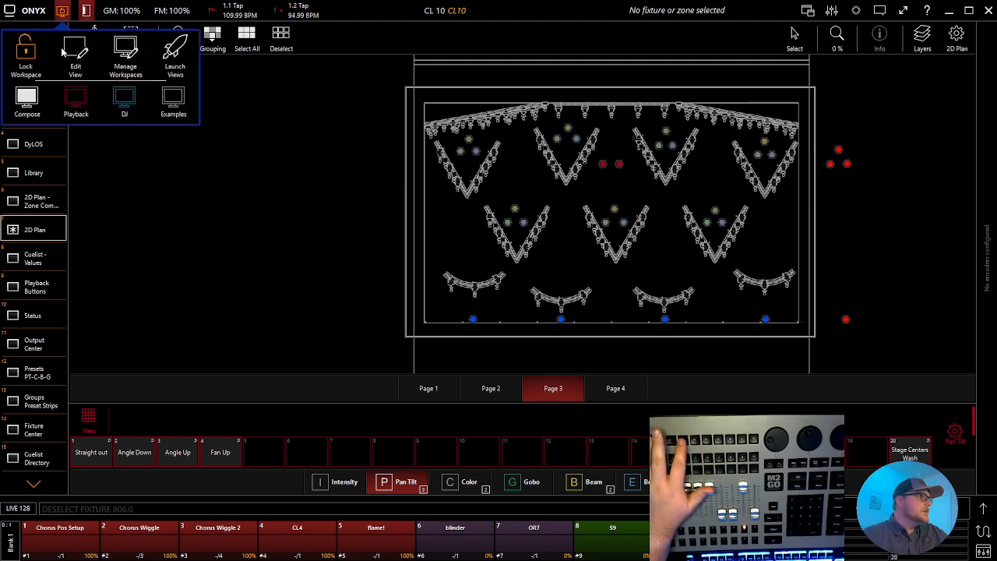
{"action": "left_click", "coordinate": [62, 11]}
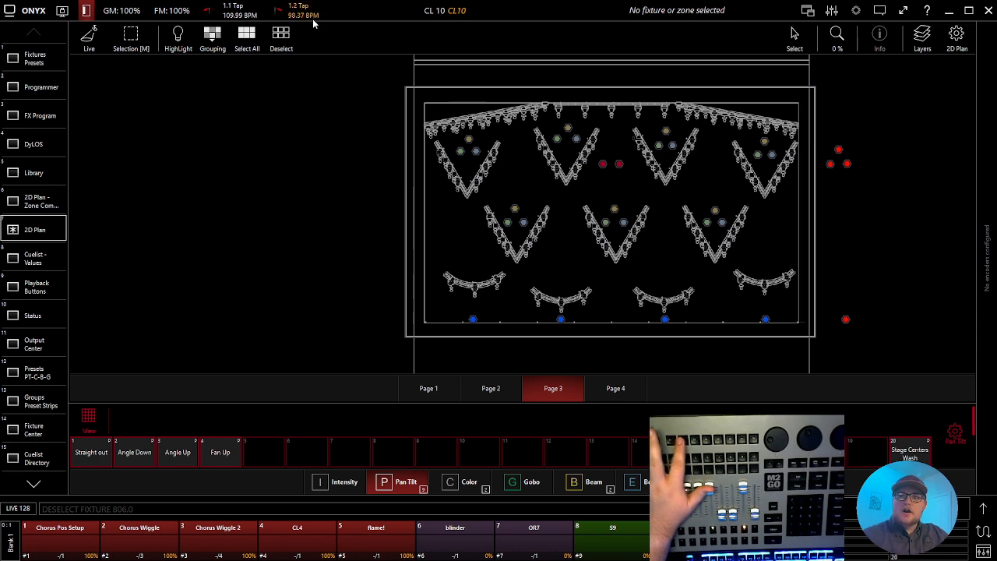
Set the Onyx Zone's input source to 2 - Tap and raise its master level to 100%
{"action": "left_click", "coordinate": [806, 91]}
{"action": "left_click", "coordinate": [789, 115]}
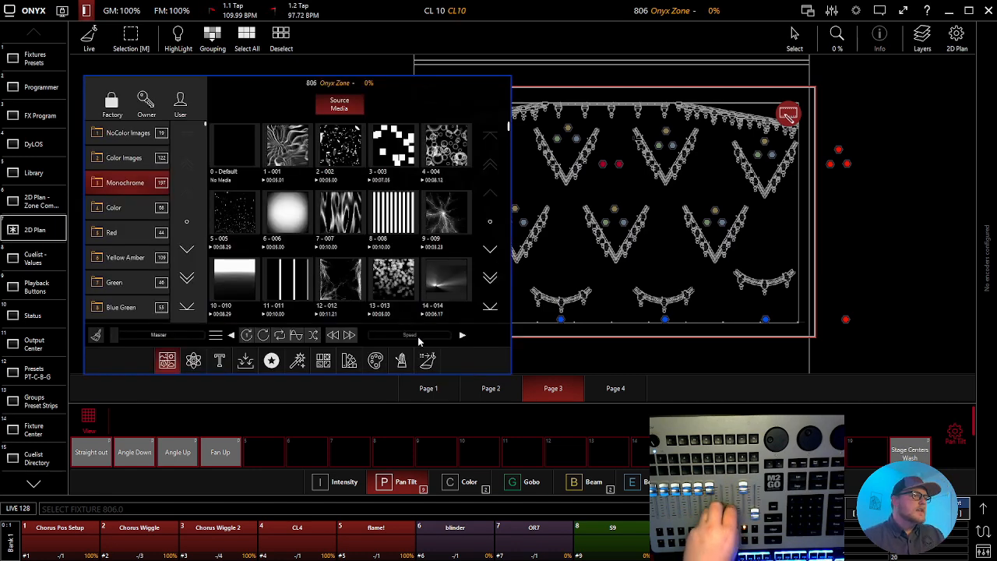
{"action": "left_click", "coordinate": [427, 359]}
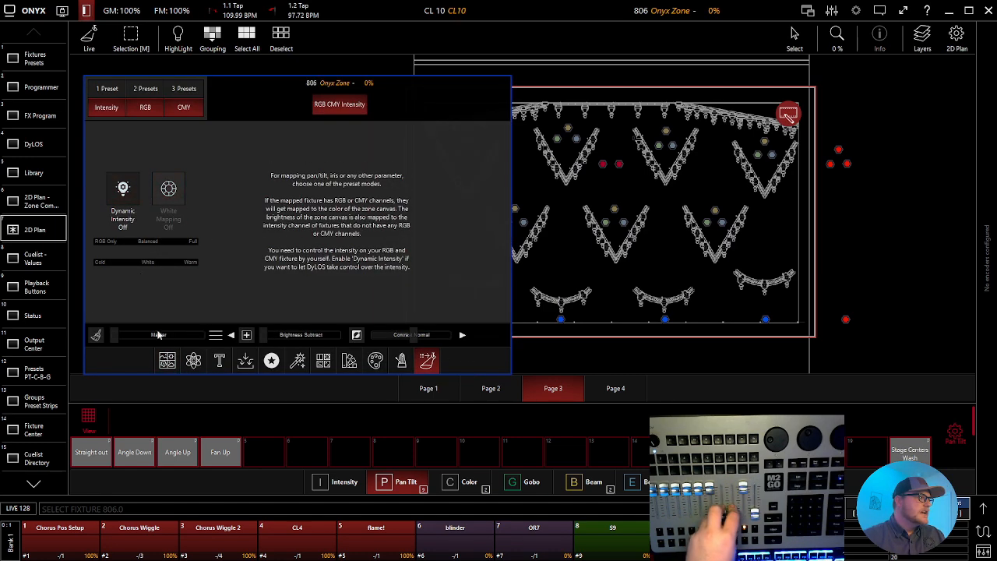
{"action": "left_click", "coordinate": [168, 361]}
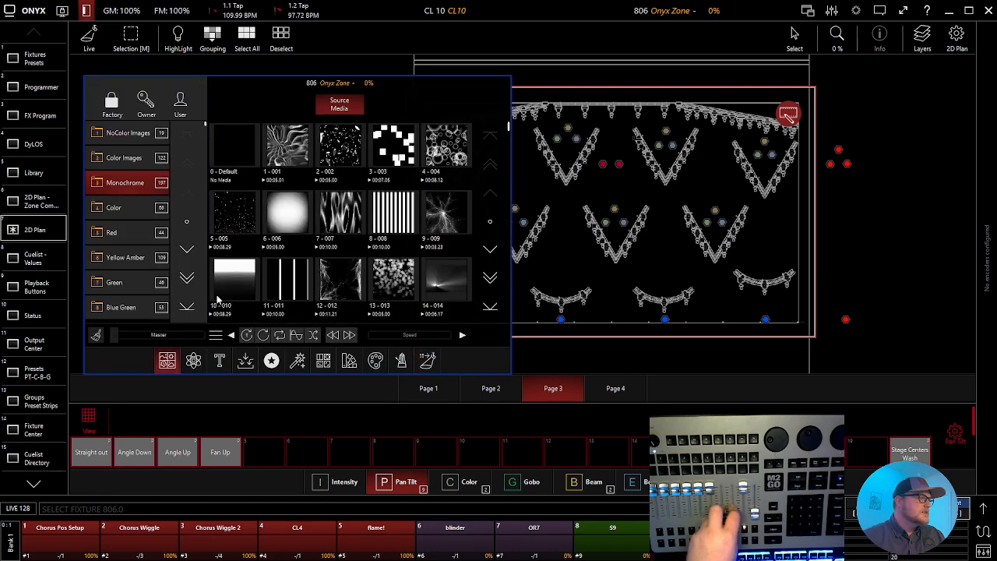
{"action": "left_click", "coordinate": [248, 363]}
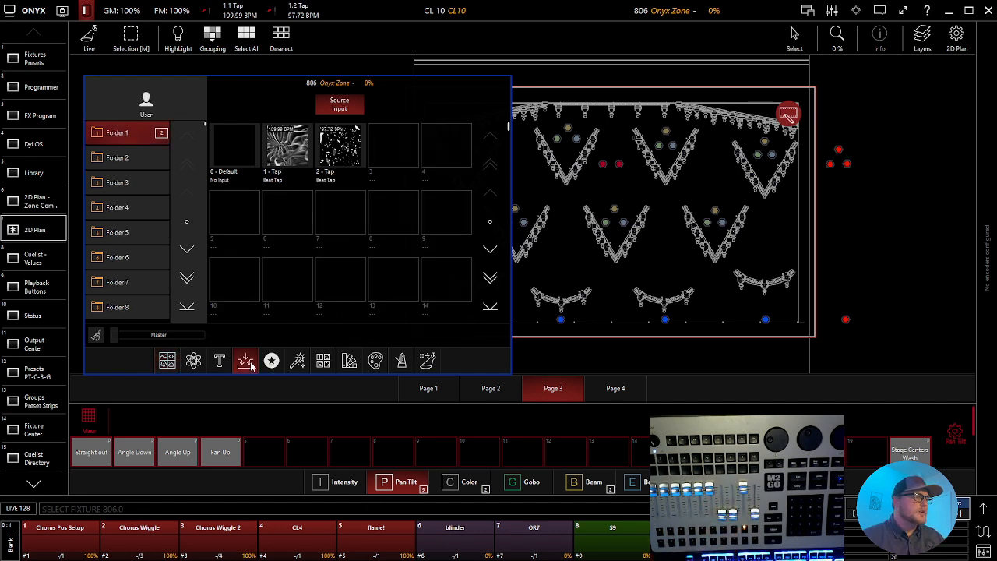
{"action": "left_click", "coordinate": [348, 147]}
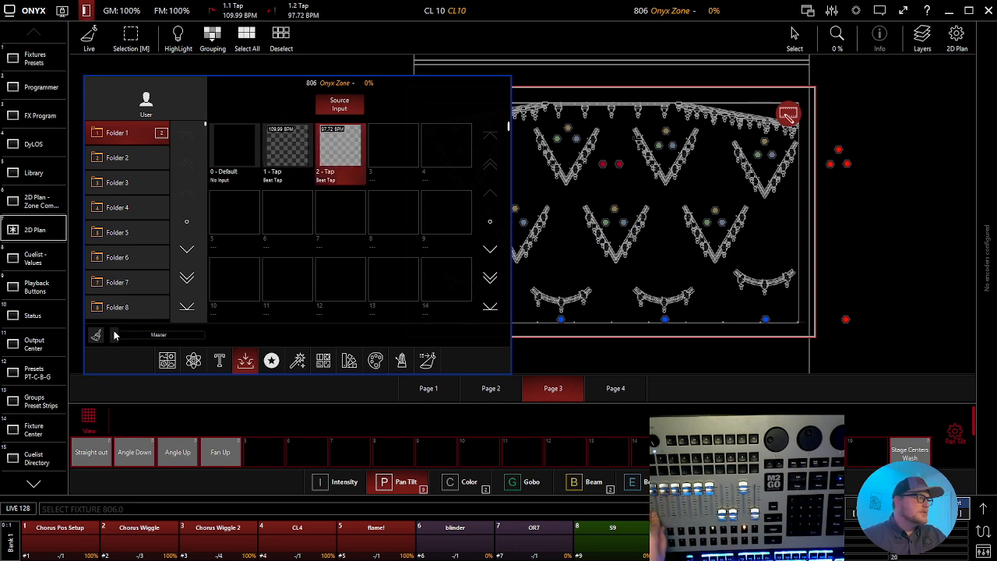
{"action": "left_click_drag", "start_coordinate": [115, 335], "coordinate": [208, 335]}
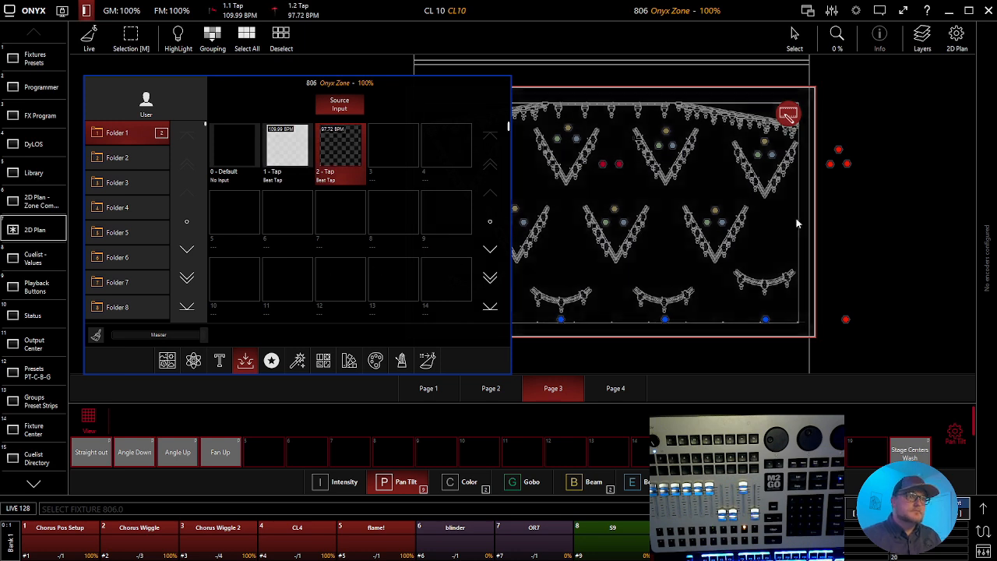
Select the Top Spot fixture group User 23 on the 2D Plan and set its intensity to full
{"action": "left_click", "coordinate": [832, 169]}
{"action": "left_click", "coordinate": [832, 167]}
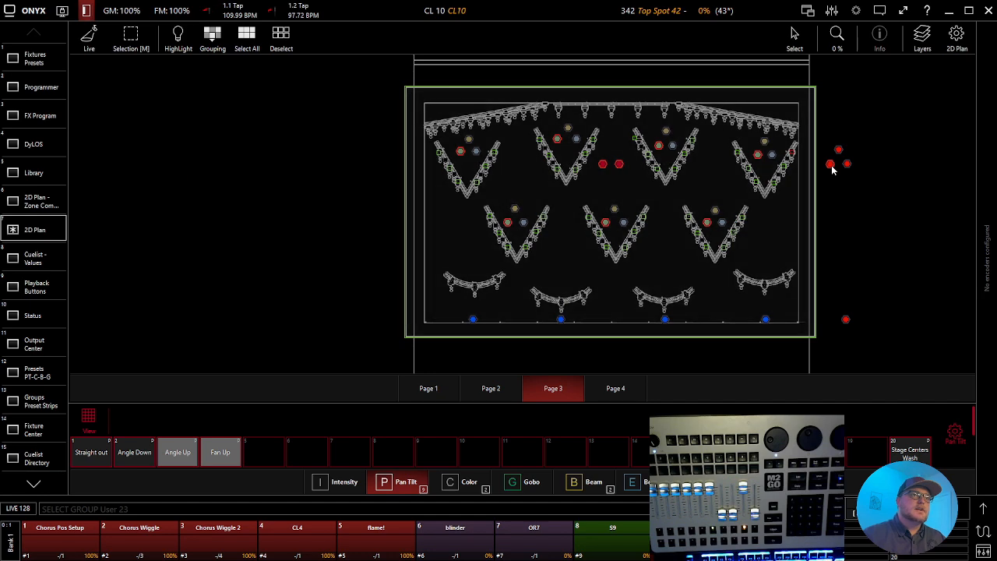
{"action": "key", "text": "f"}
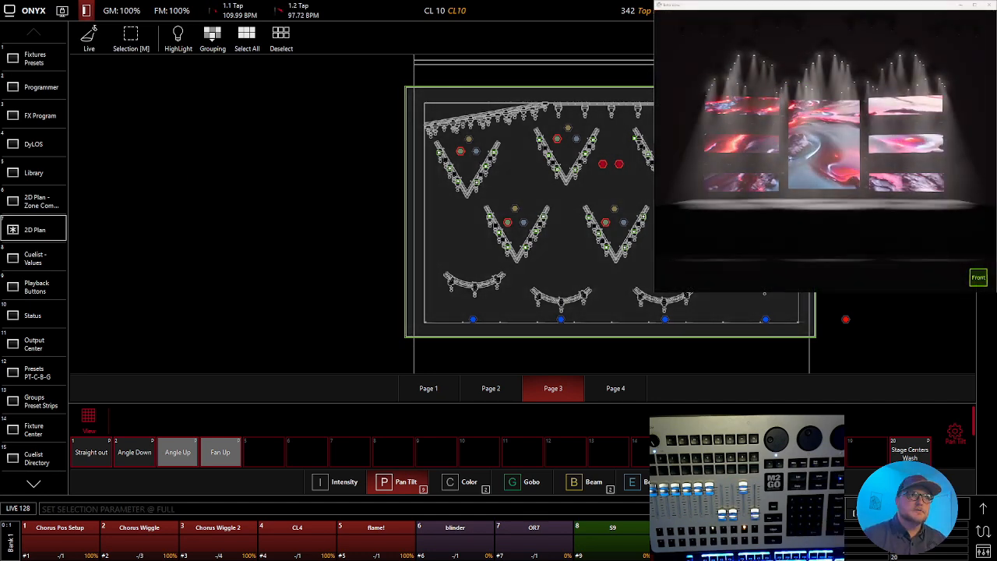
{"action": "left_click", "coordinate": [771, 168]}
Select Onyx Zone 806 on the 2D Plan and set its source generator to 2 - Peak from the Gradient folder
{"action": "left_click", "coordinate": [637, 138]}
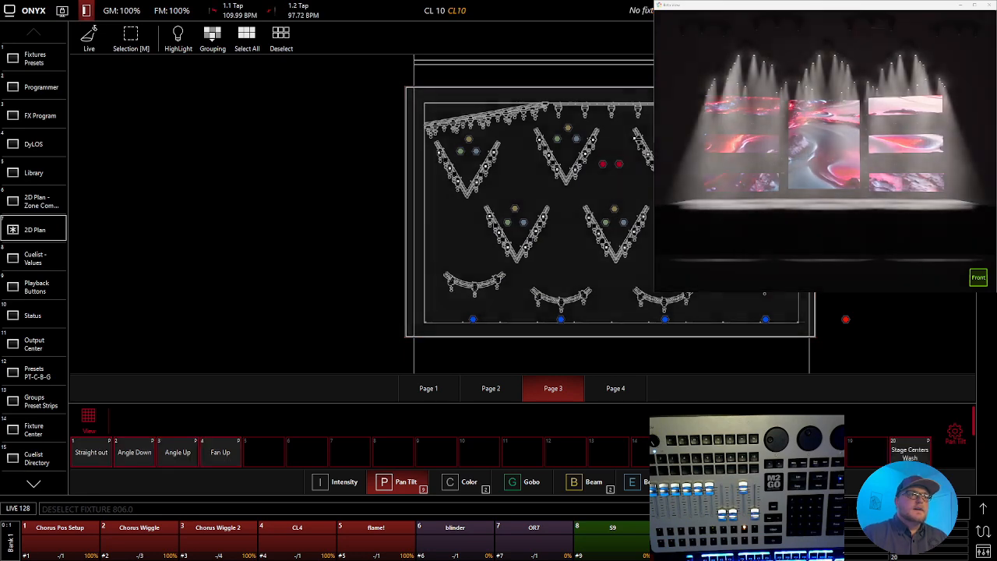
{"action": "left_click", "coordinate": [637, 139]}
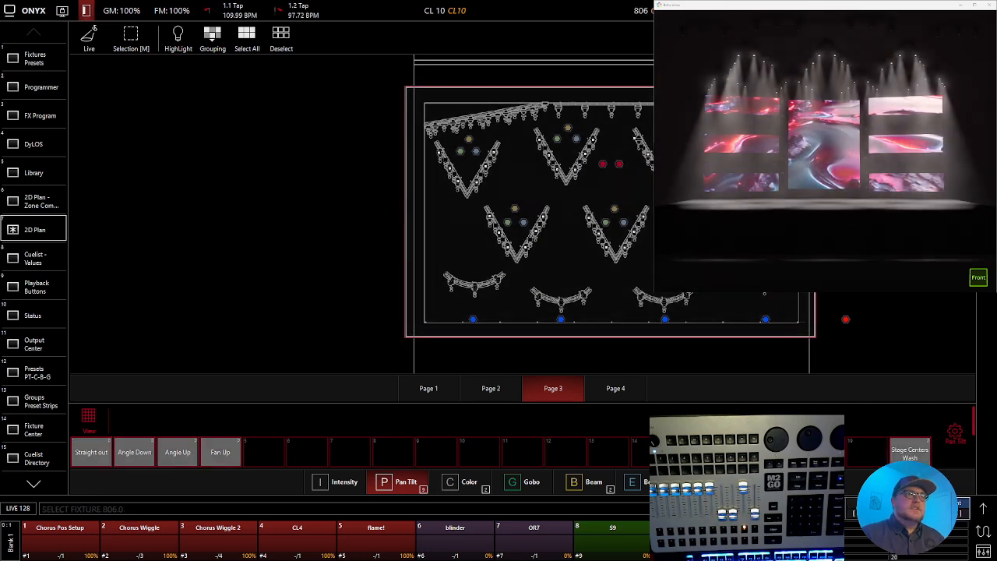
{"action": "left_click", "coordinate": [636, 138]}
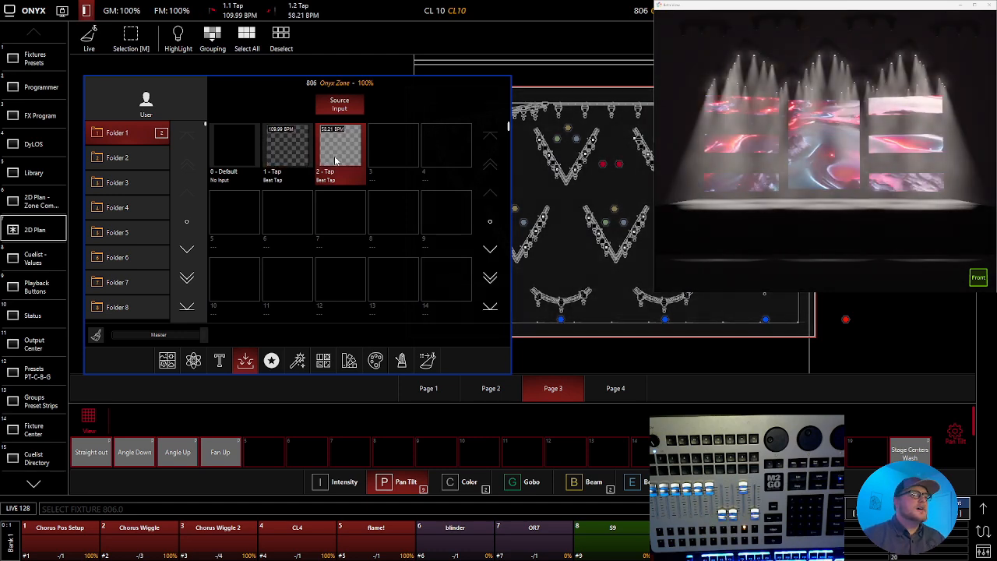
{"action": "left_click", "coordinate": [194, 360]}
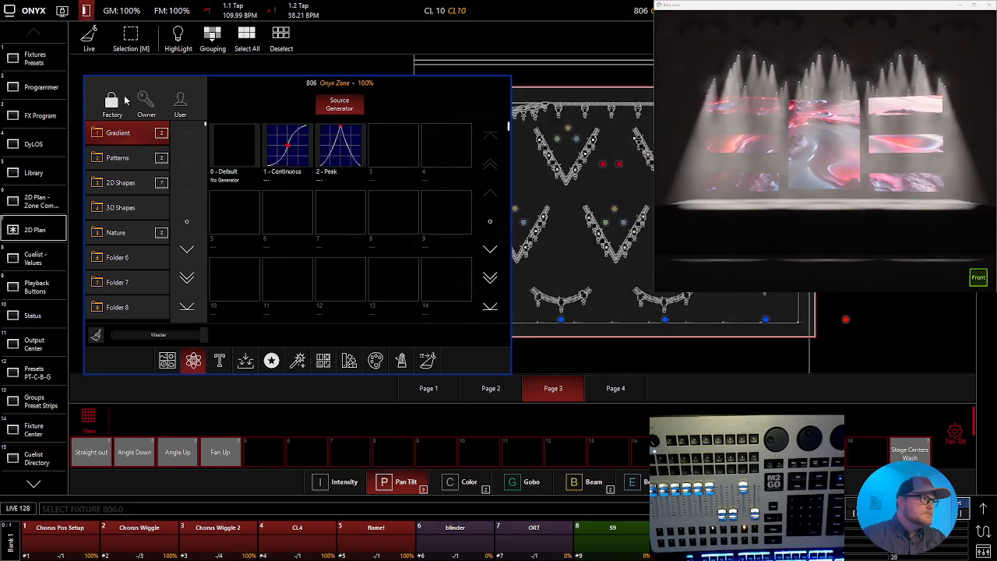
{"action": "left_click", "coordinate": [339, 148]}
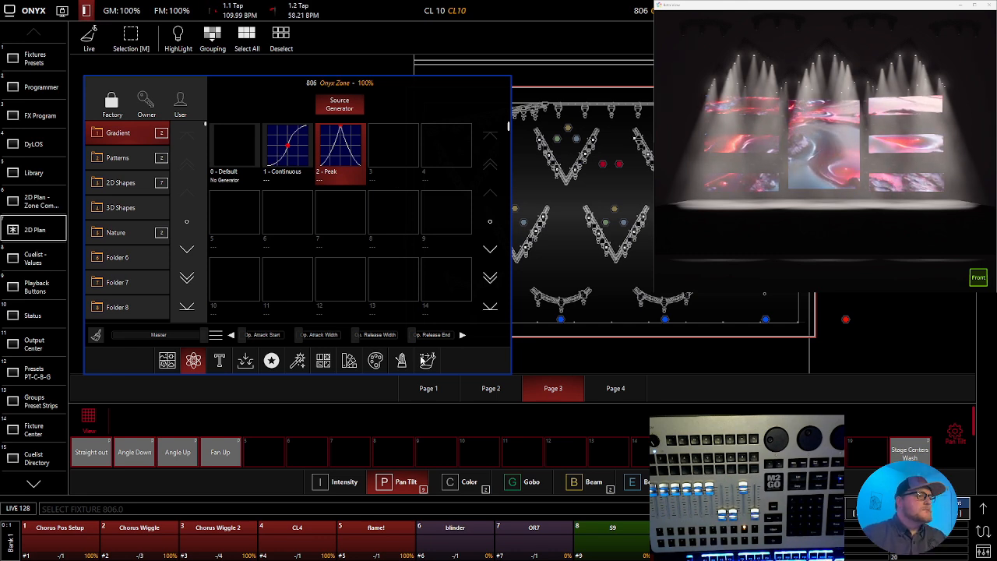
Sync the Onyx Zone's generator to the 2 - Tap beat source, then return to its generator settings
{"action": "left_click", "coordinate": [402, 360]}
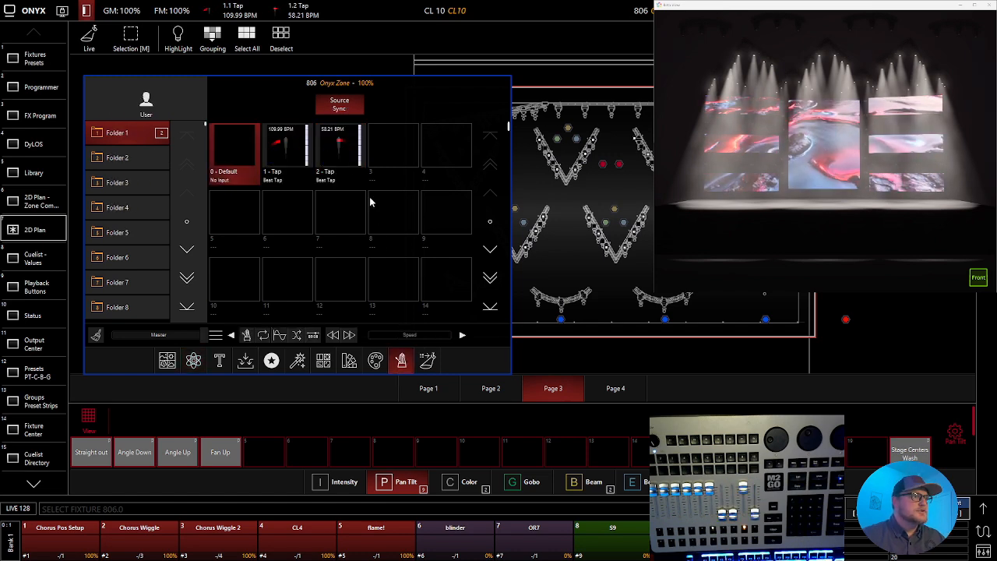
{"action": "left_click", "coordinate": [352, 149]}
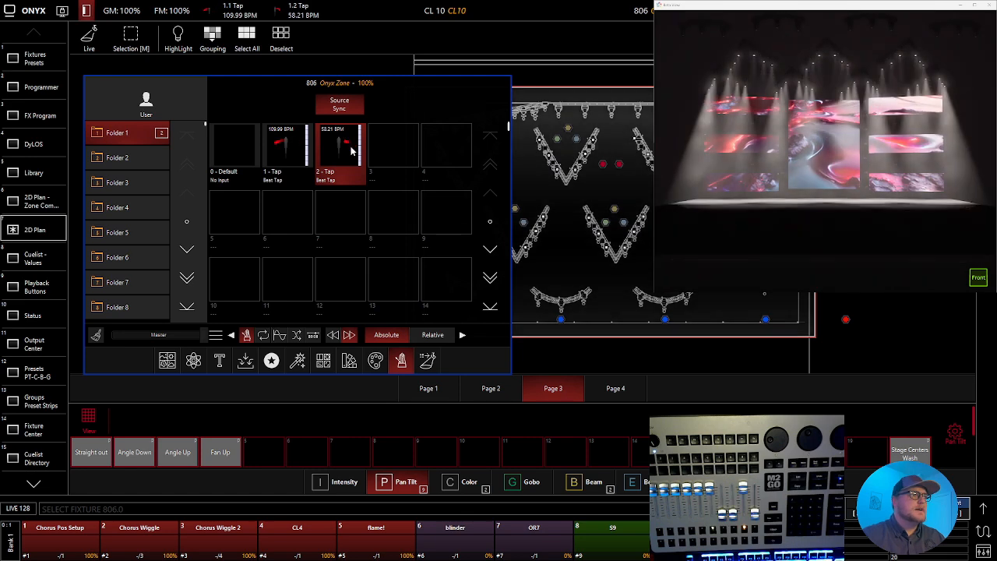
{"action": "left_click", "coordinate": [193, 359]}
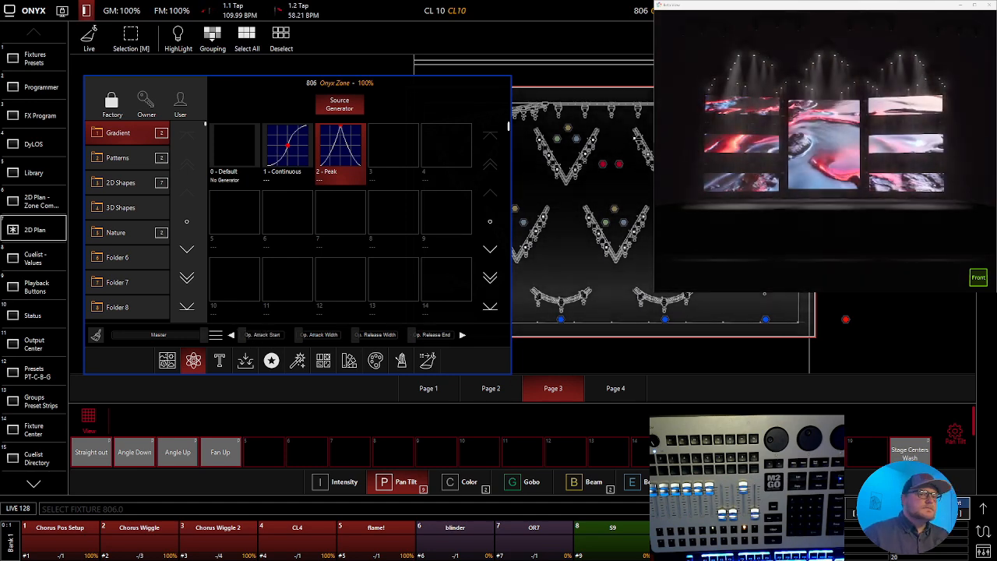
Rotate the Onyx Zone's gradient content to -90 deg and enlarge its scale to 150 %
{"action": "left_click", "coordinate": [984, 507]}
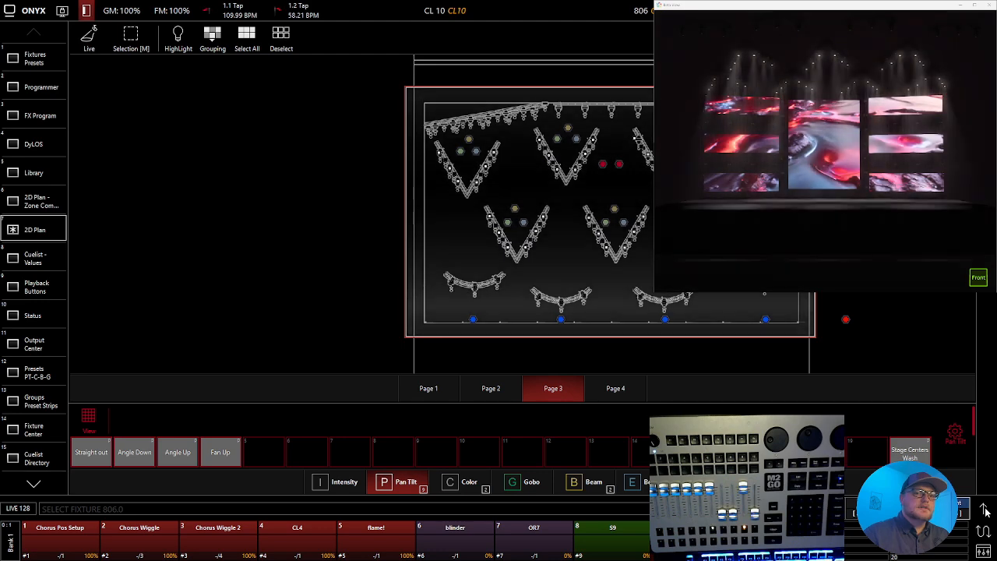
{"action": "left_click", "coordinate": [984, 507]}
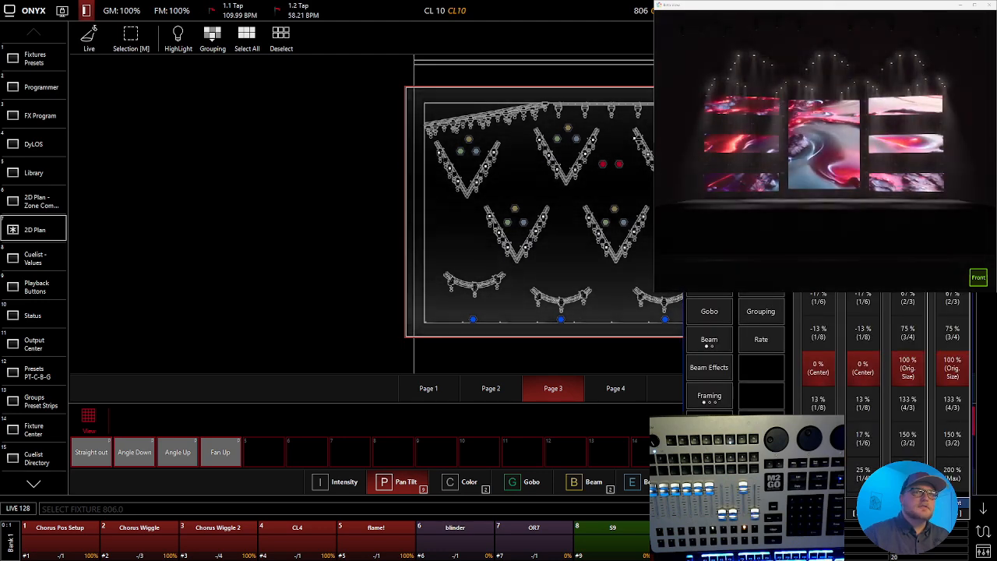
{"action": "left_click", "coordinate": [934, 503]}
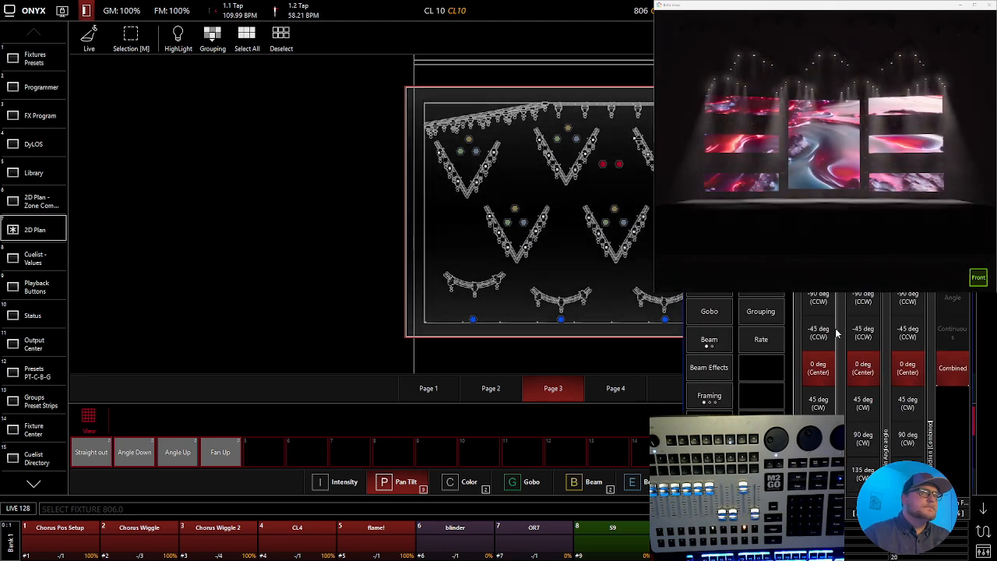
{"action": "left_click", "coordinate": [935, 503]}
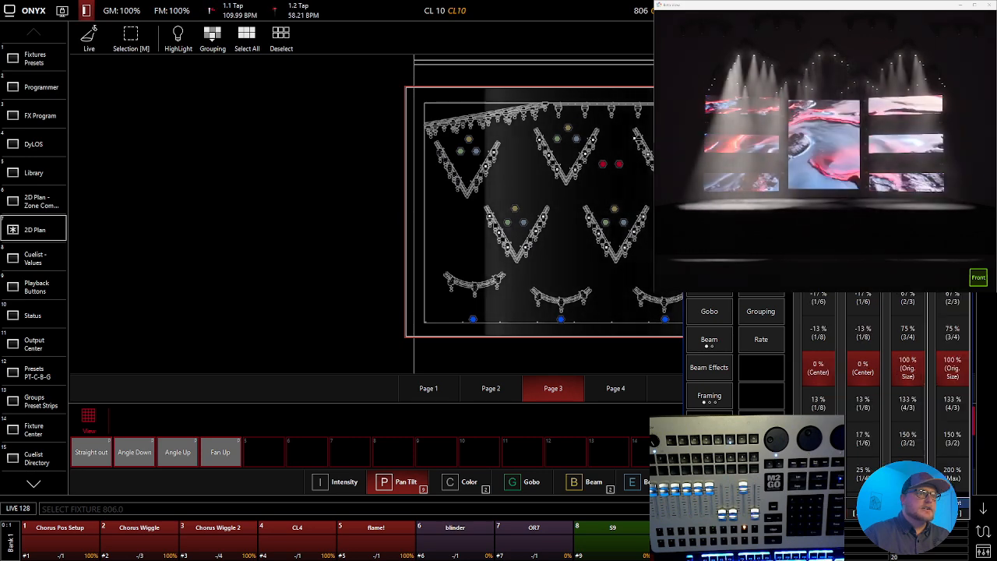
{"action": "scroll", "coordinate": [946, 397], "scroll_direction": "down", "scroll_amount": 2}
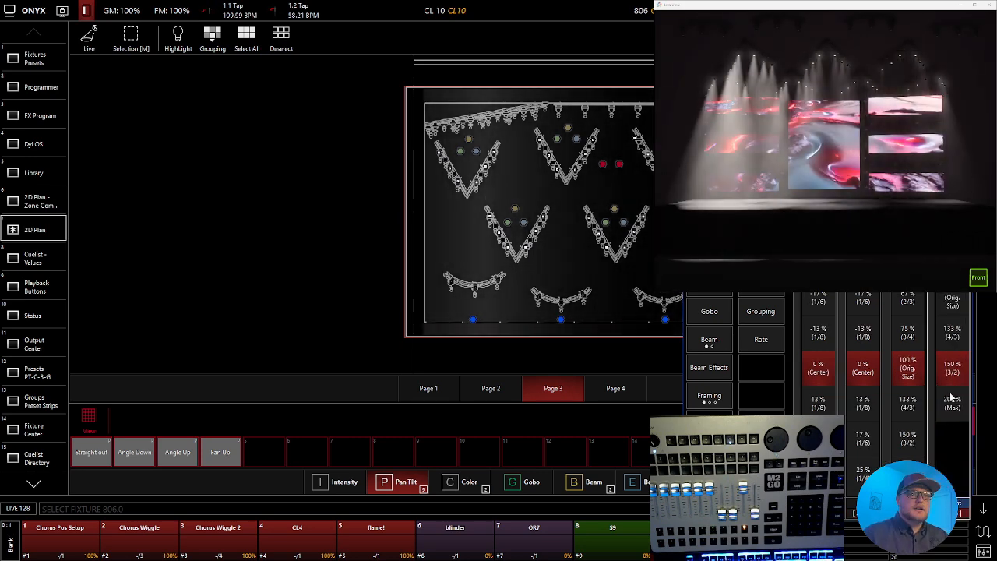
{"action": "scroll", "coordinate": [954, 419], "scroll_direction": "down", "scroll_amount": 1}
{"action": "left_click", "coordinate": [983, 508]}
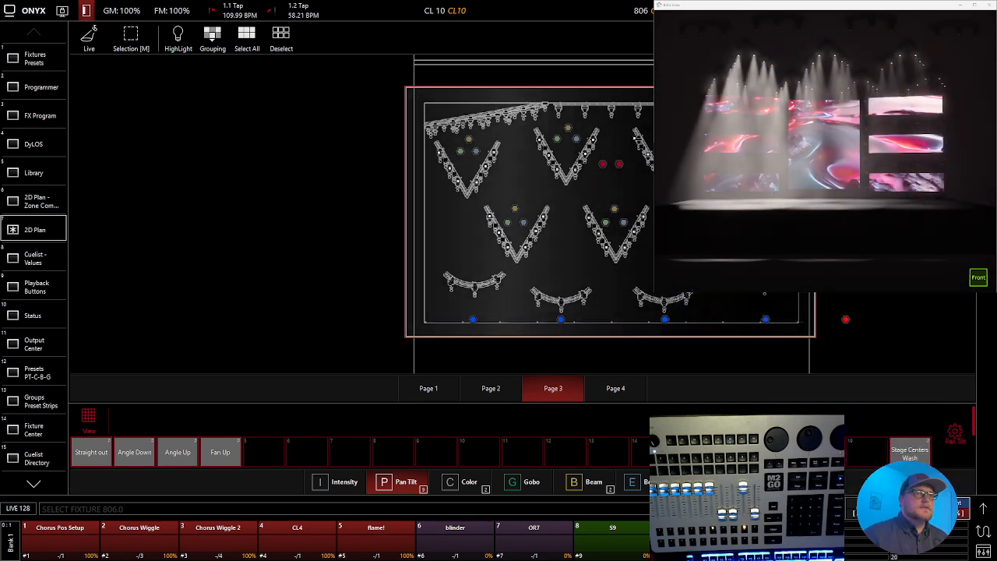
Switch the Onyx Zone's fixture mapping to the 2 Presets mode
{"action": "right_click", "coordinate": [689, 320]}
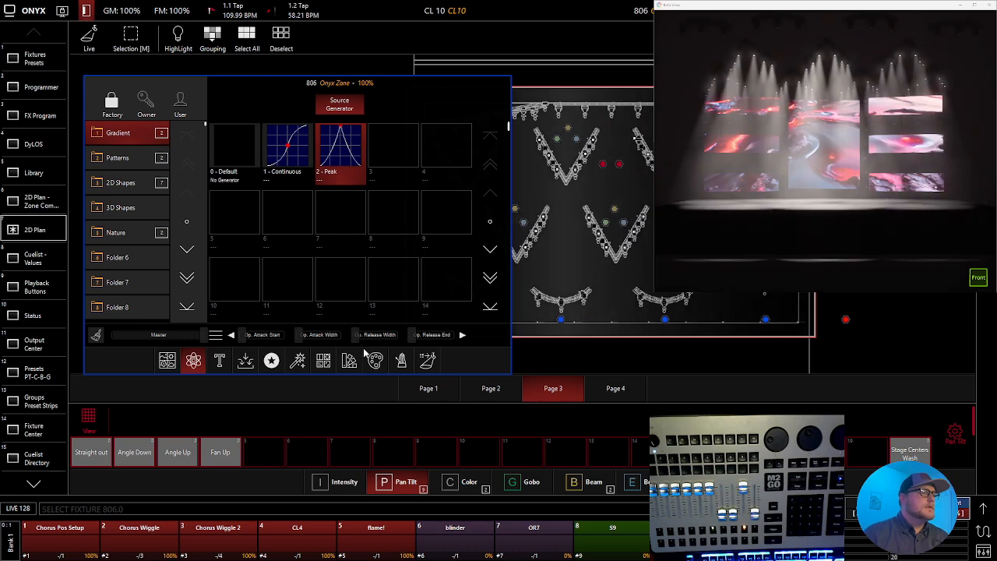
{"action": "left_click", "coordinate": [427, 359]}
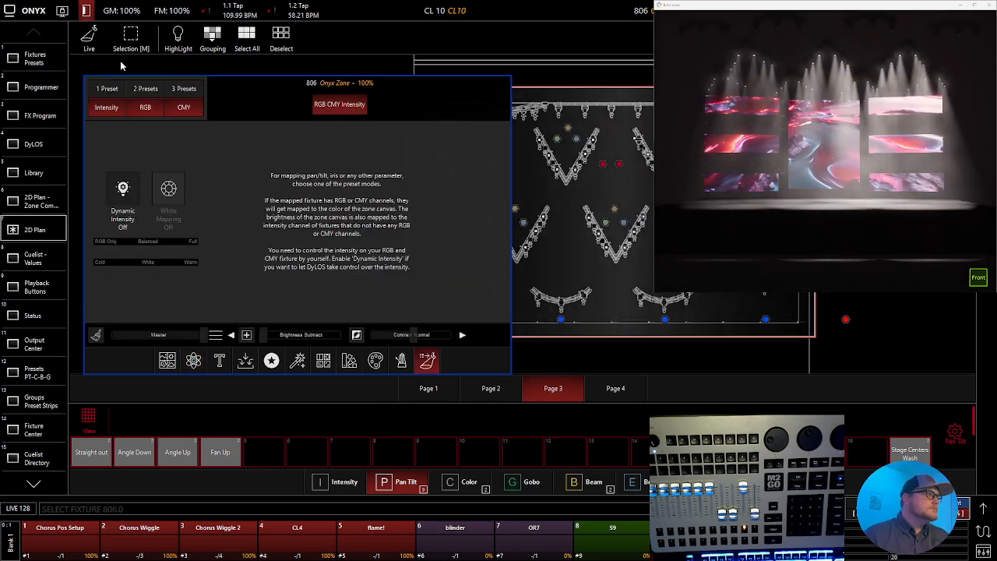
{"action": "left_click", "coordinate": [144, 91]}
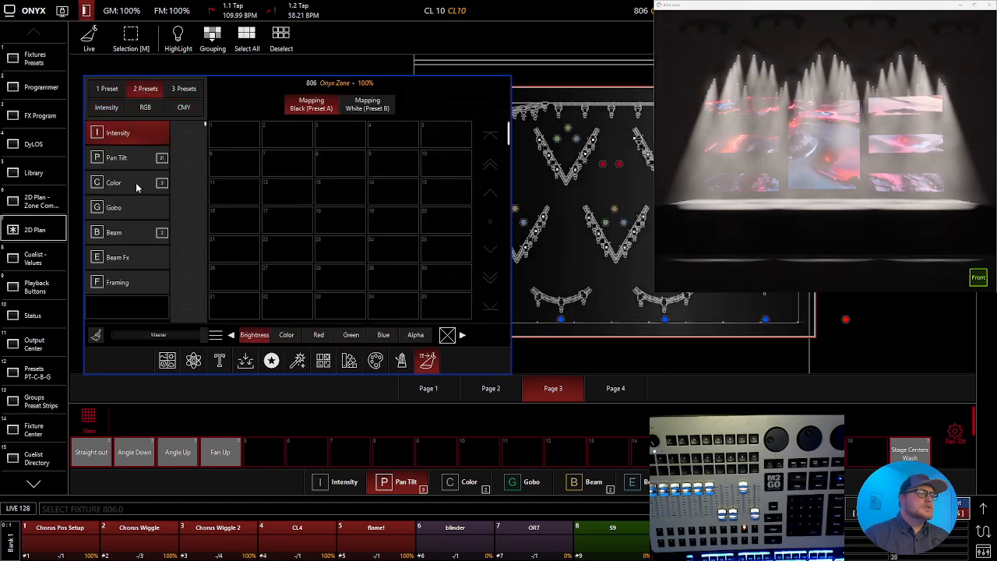
Map the Cyan color preset to black (Preset A) and the Magenta color preset to white (Preset B)
{"action": "left_click", "coordinate": [136, 182]}
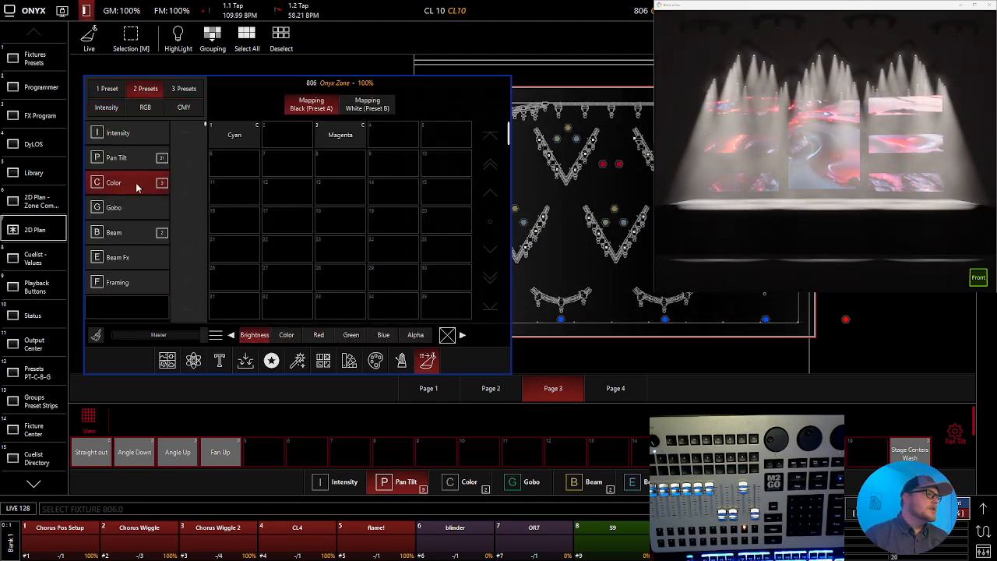
{"action": "left_click", "coordinate": [244, 139]}
{"action": "left_click", "coordinate": [368, 107]}
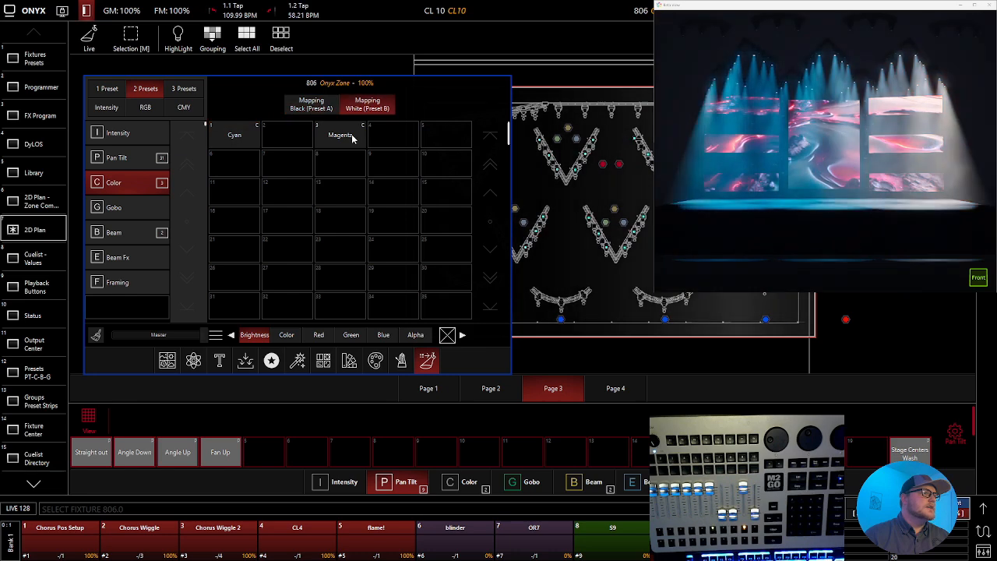
{"action": "left_click", "coordinate": [350, 139]}
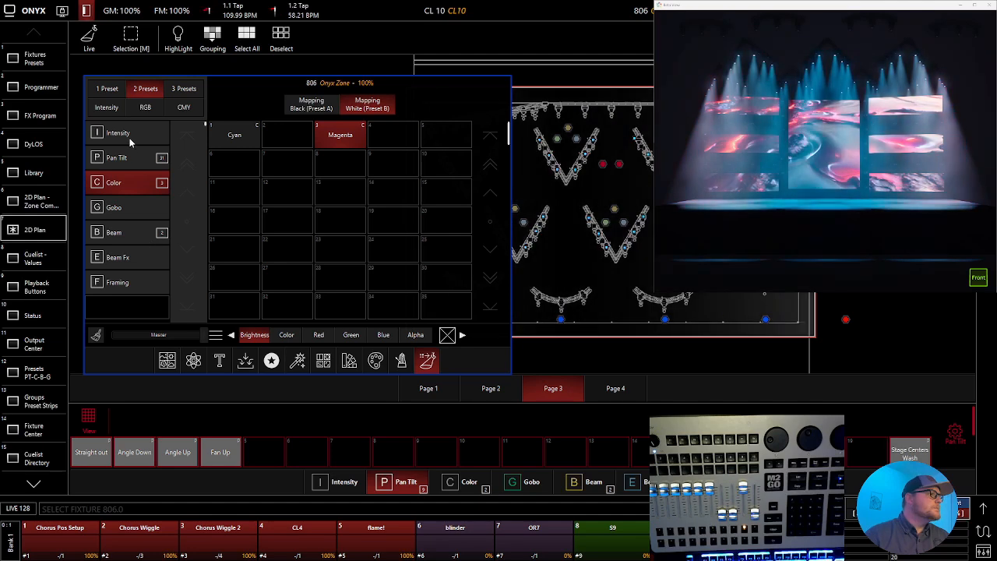
Map the Wide beam preset to white (Preset B) and the Narrow beam preset to black (Preset A)
{"action": "left_click", "coordinate": [139, 232]}
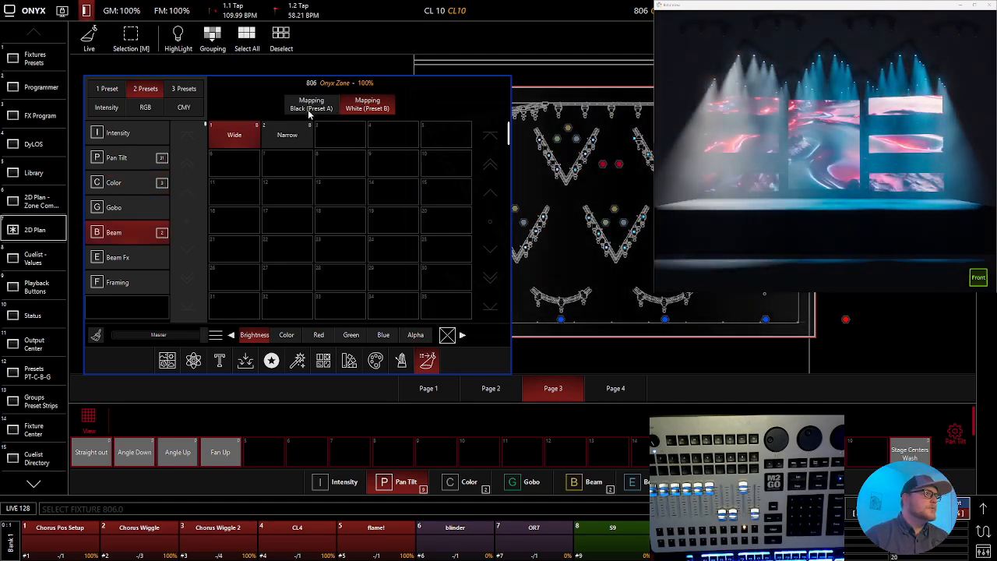
{"action": "left_click", "coordinate": [308, 109]}
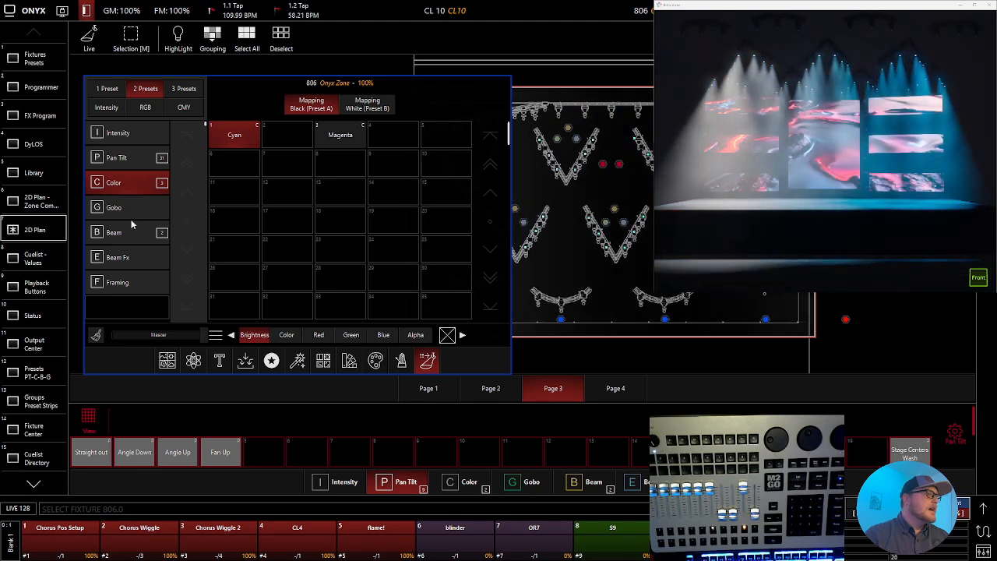
{"action": "left_click", "coordinate": [130, 233]}
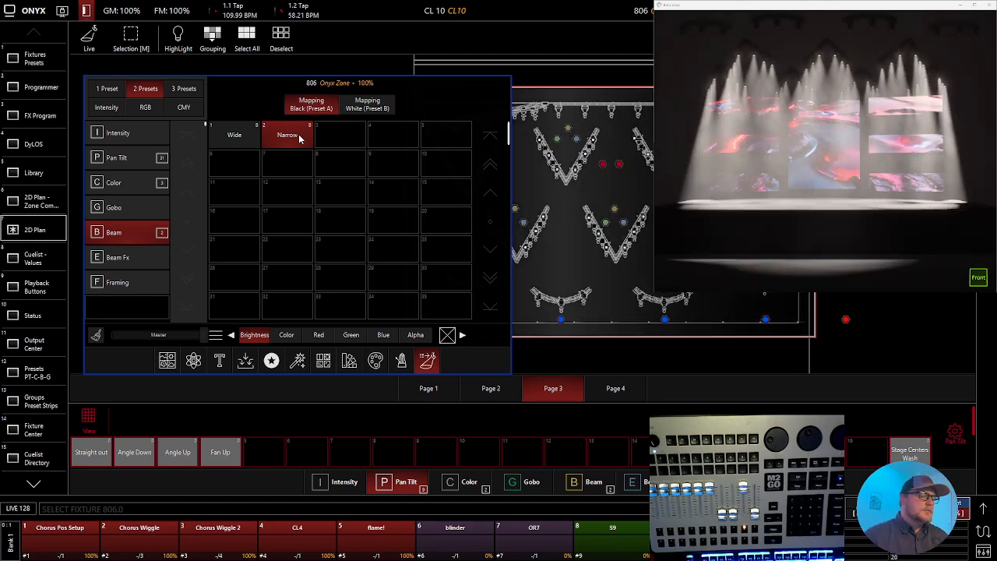
Reduce the scale of the Onyx Zone's gradient content and return its rotation to 0 deg
{"action": "left_click", "coordinate": [194, 361]}
{"action": "left_click", "coordinate": [972, 491]}
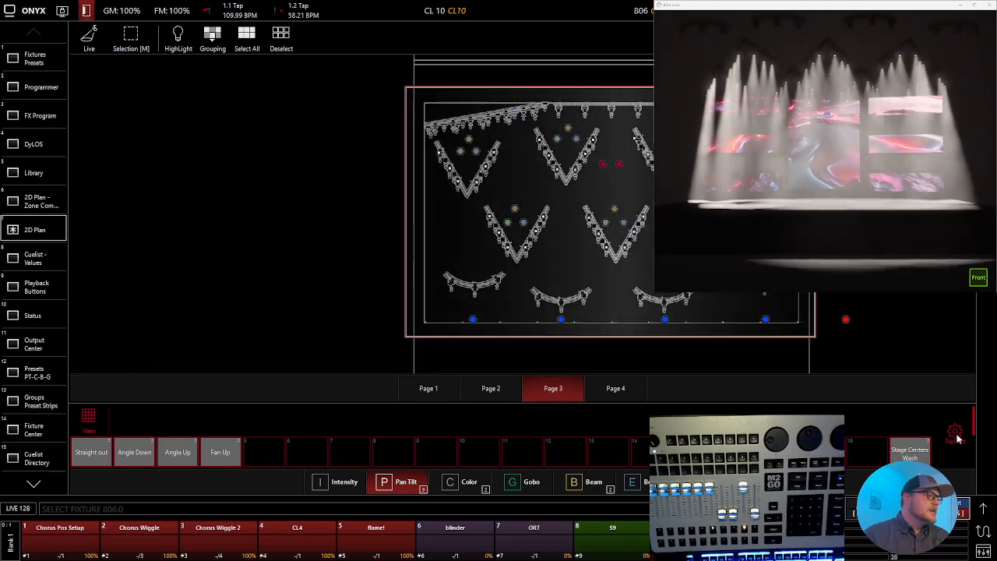
{"action": "left_click", "coordinate": [983, 509]}
{"action": "left_click", "coordinate": [946, 333]}
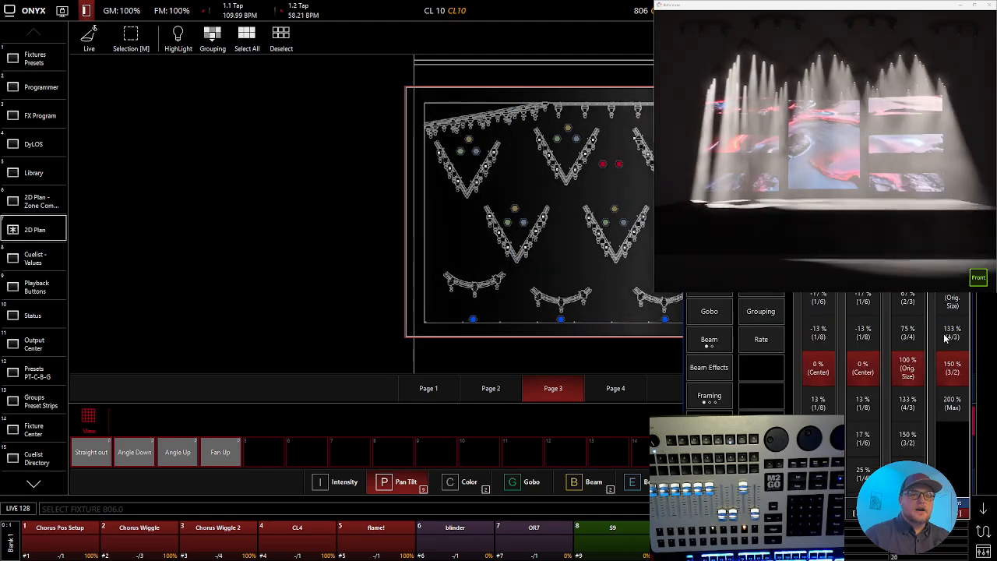
{"action": "left_click", "coordinate": [948, 336]}
{"action": "left_click", "coordinate": [951, 338]}
{"action": "left_click", "coordinate": [761, 282]}
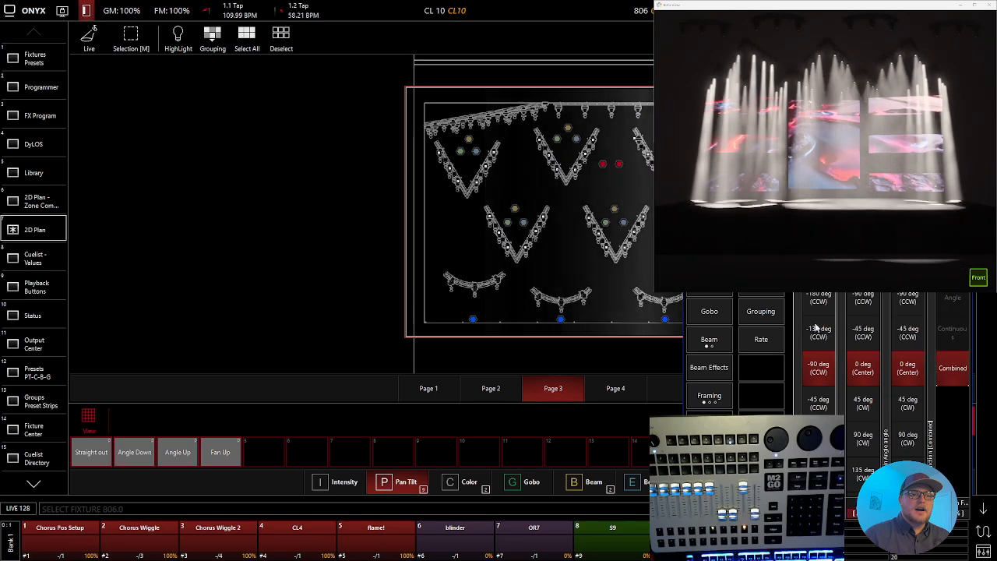
{"action": "left_click", "coordinate": [826, 403]}
{"action": "left_click", "coordinate": [825, 403]}
{"action": "left_click", "coordinate": [983, 509]}
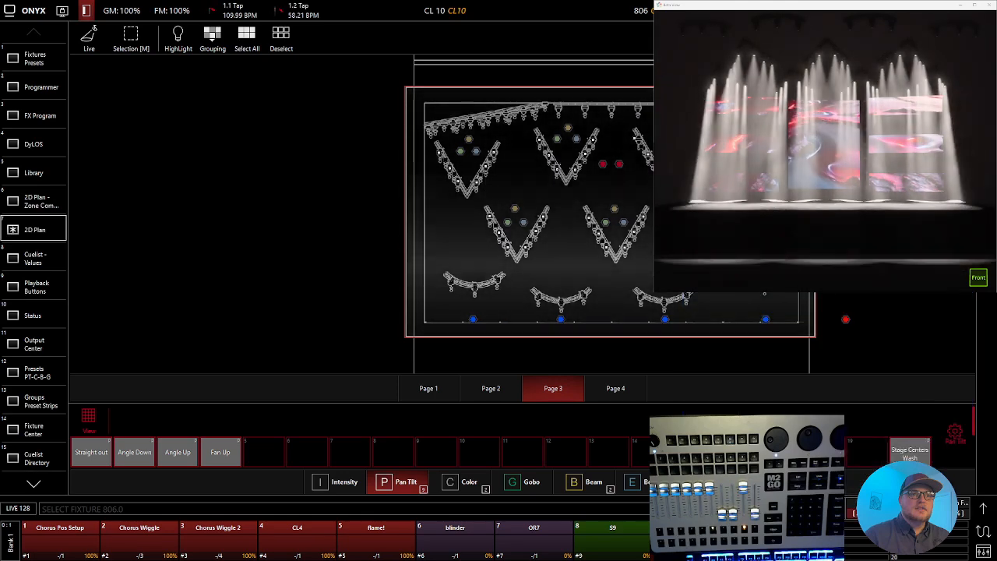
Apply the 1 - Lines effect from the Deformations folder as Effect 1 of the Onyx Zone
{"action": "right_click", "coordinate": [535, 199]}
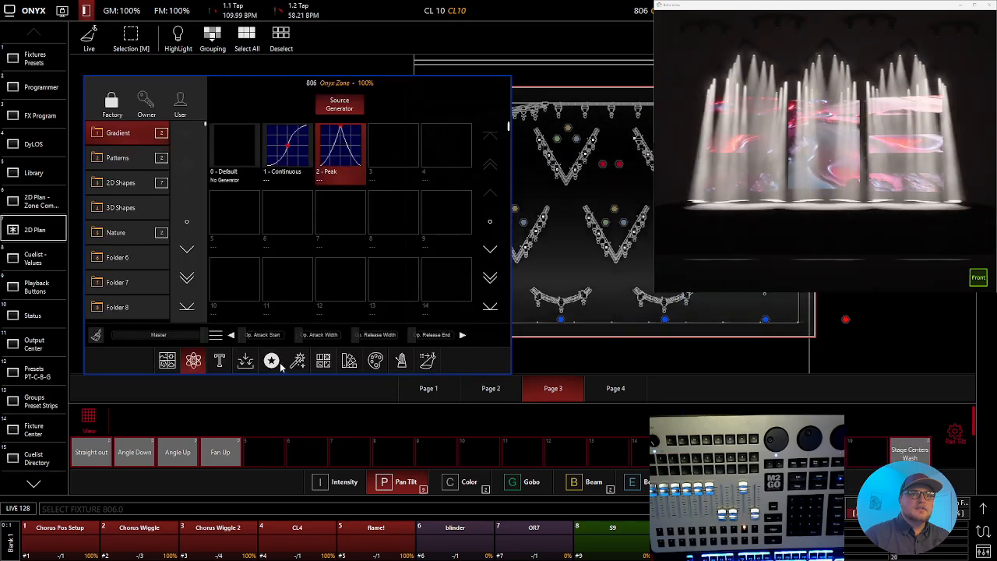
{"action": "left_click", "coordinate": [298, 361]}
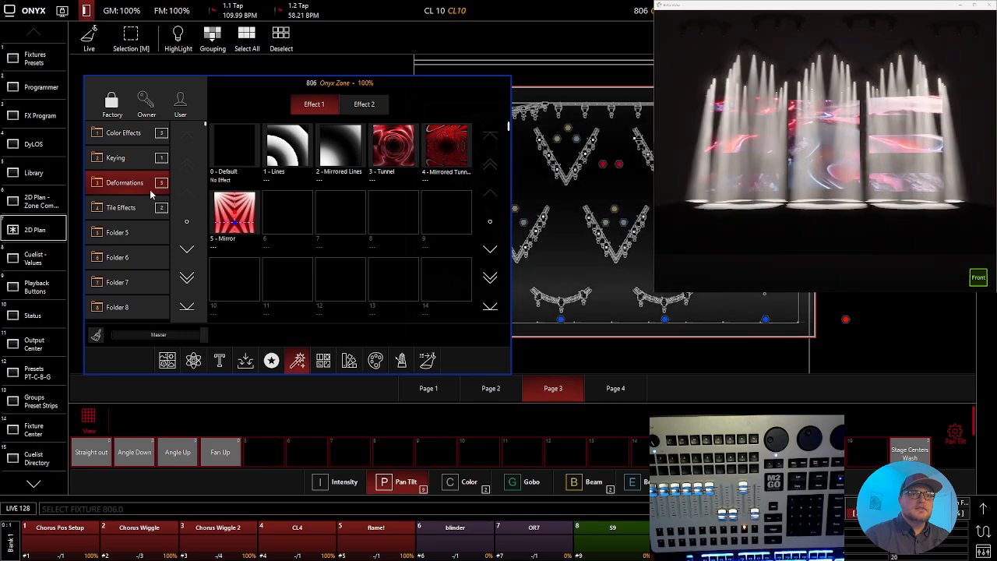
{"action": "left_click", "coordinate": [287, 150]}
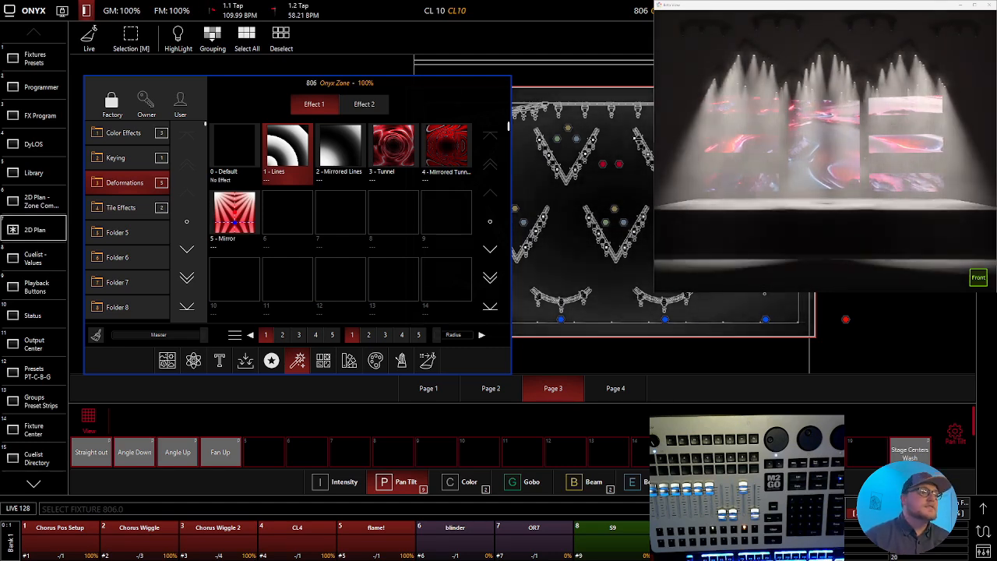
Close the zone settings and clear the programmer, removing the current selection and values
{"action": "key", "text": "Escape"}
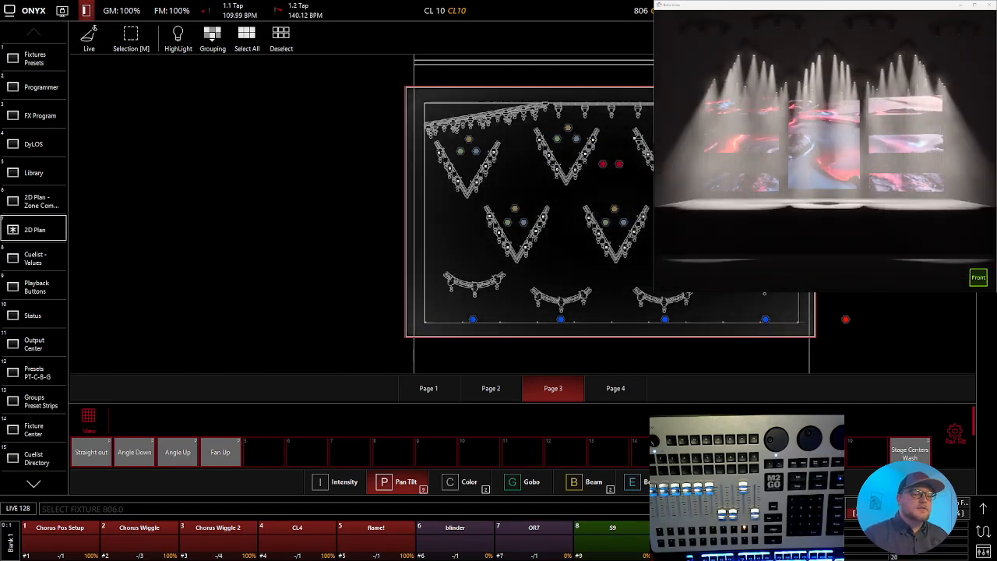
{"action": "key", "text": "Escape"}
{"action": "key", "text": "Escape"}
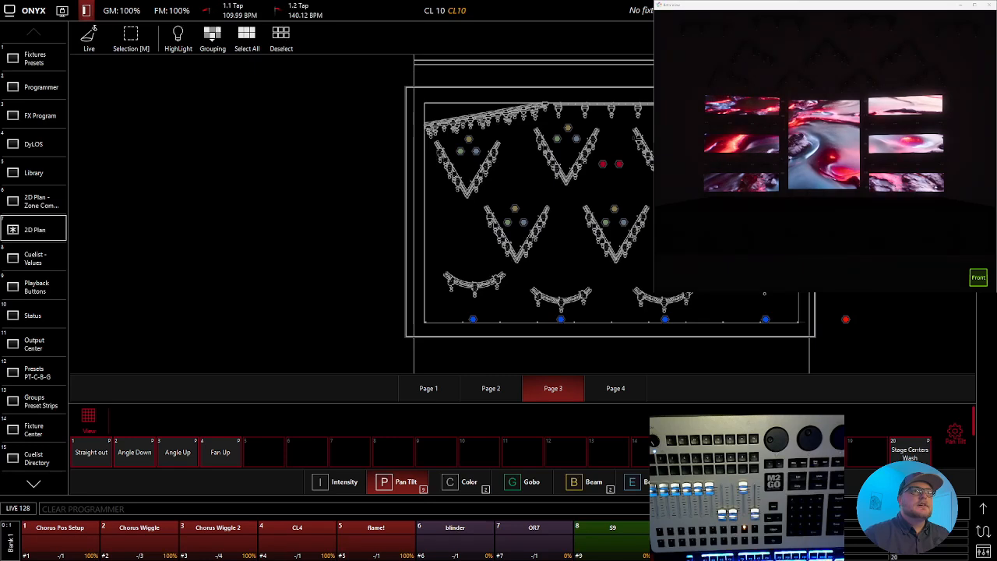
Create a Beat Divider input source in the Onyx Zone's sync slot 3, using 2 - Tap as its source
{"action": "left_click", "coordinate": [563, 251]}
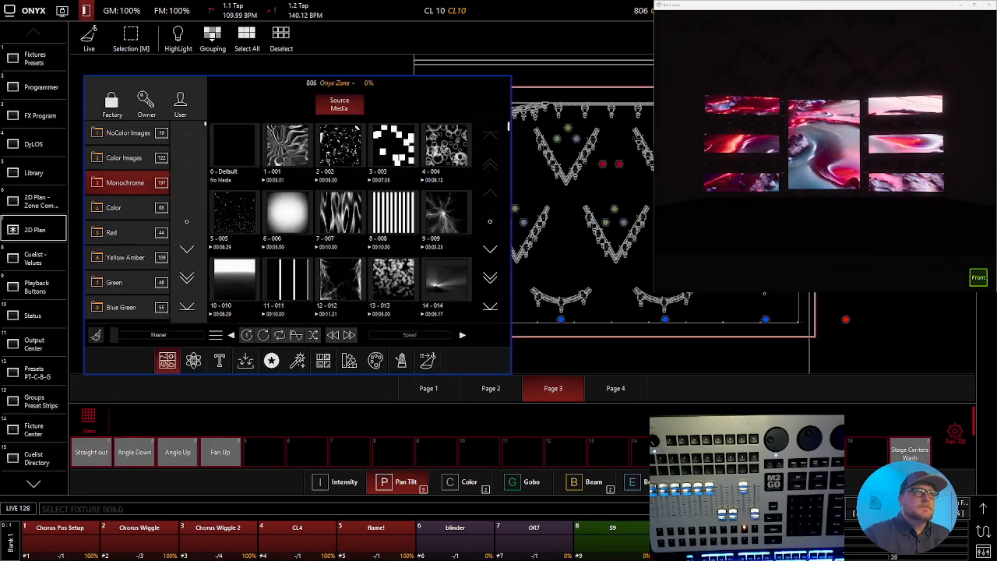
{"action": "left_click", "coordinate": [401, 360]}
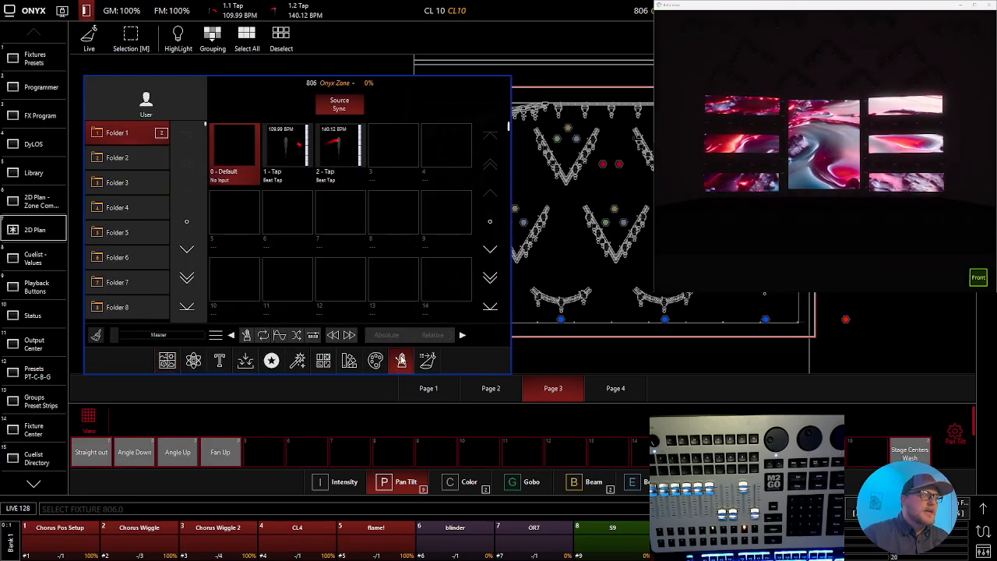
{"action": "left_click", "coordinate": [384, 151]}
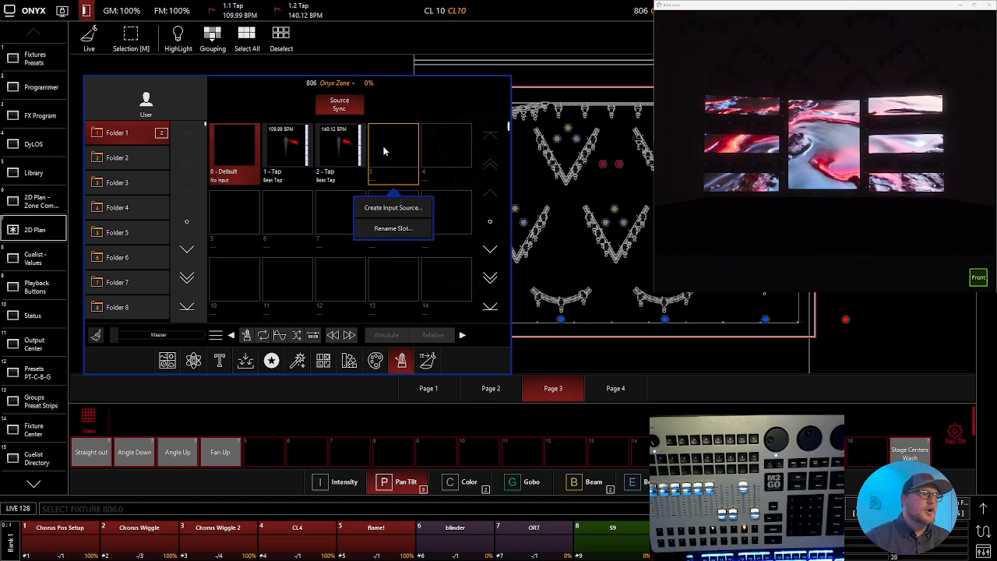
{"action": "left_click", "coordinate": [393, 208]}
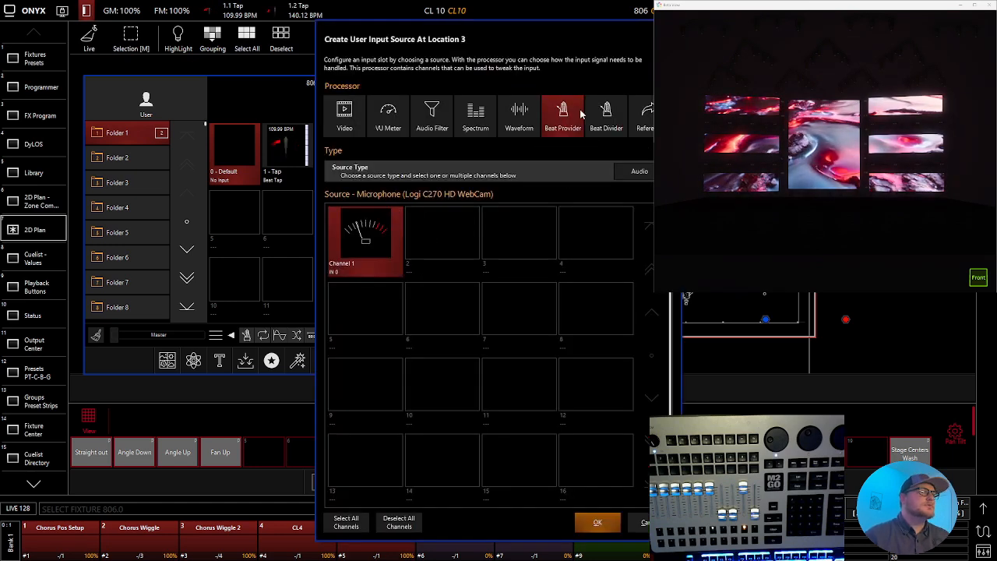
{"action": "left_click", "coordinate": [602, 119]}
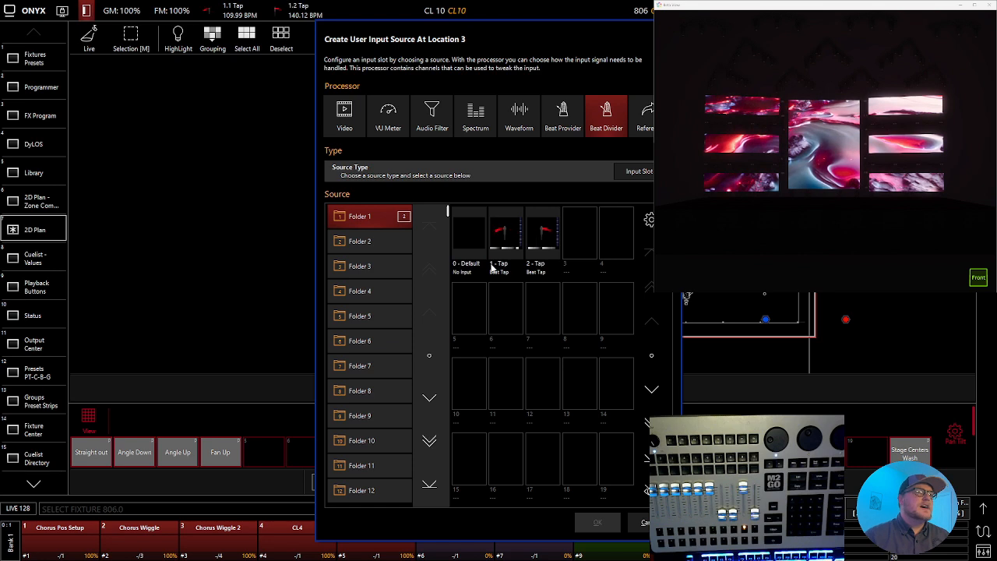
{"action": "left_click", "coordinate": [547, 244]}
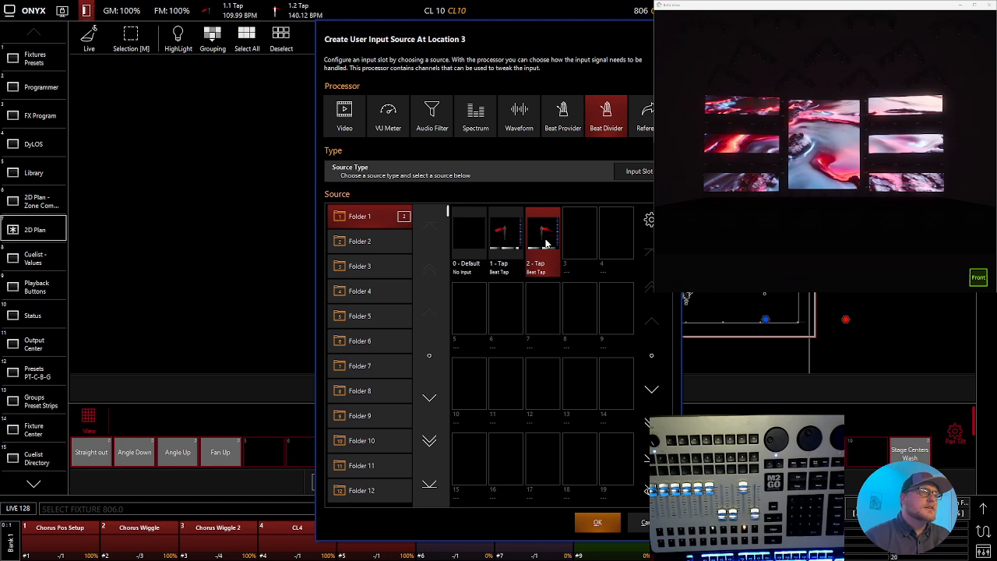
{"action": "left_click", "coordinate": [597, 522]}
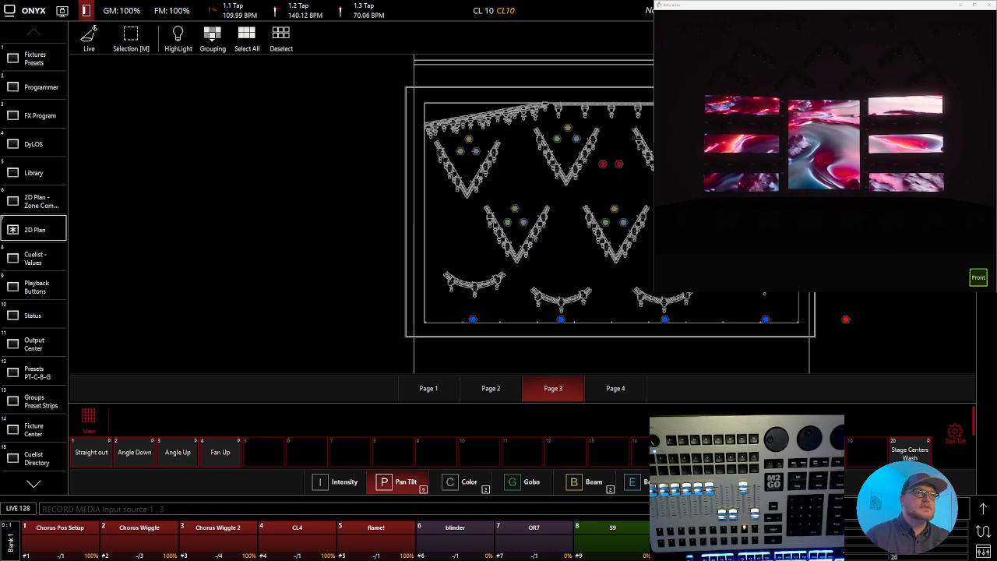
Reopen the Onyx Zone, sync it to the 3 - Tap beat divider and raise its master to 100%
{"action": "left_click", "coordinate": [410, 226]}
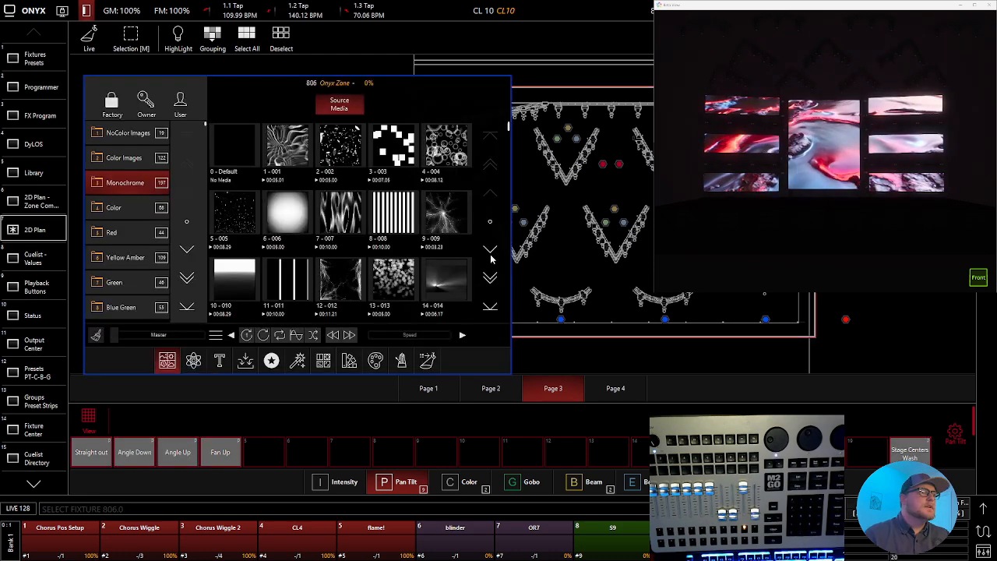
{"action": "left_click", "coordinate": [401, 360]}
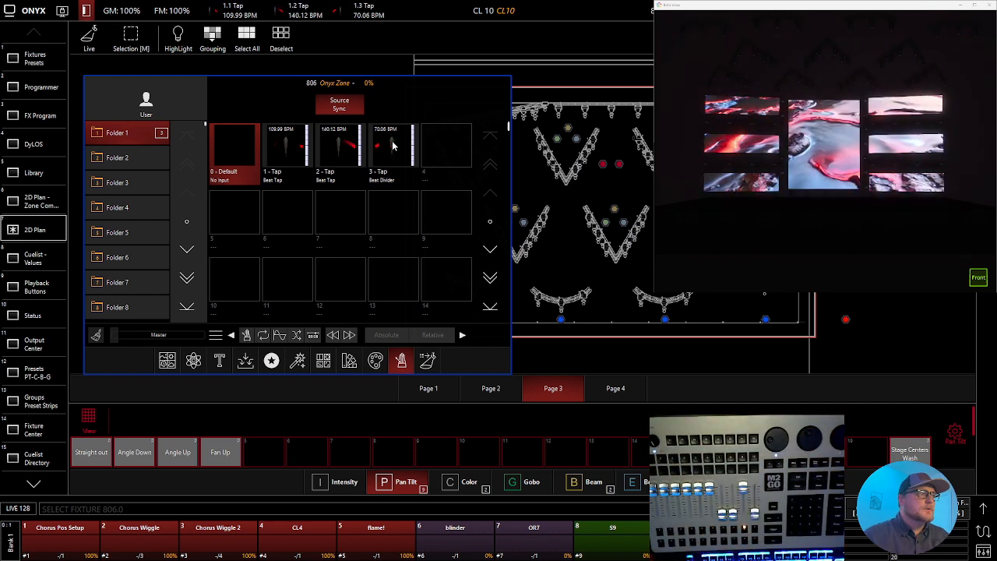
{"action": "left_click", "coordinate": [393, 145]}
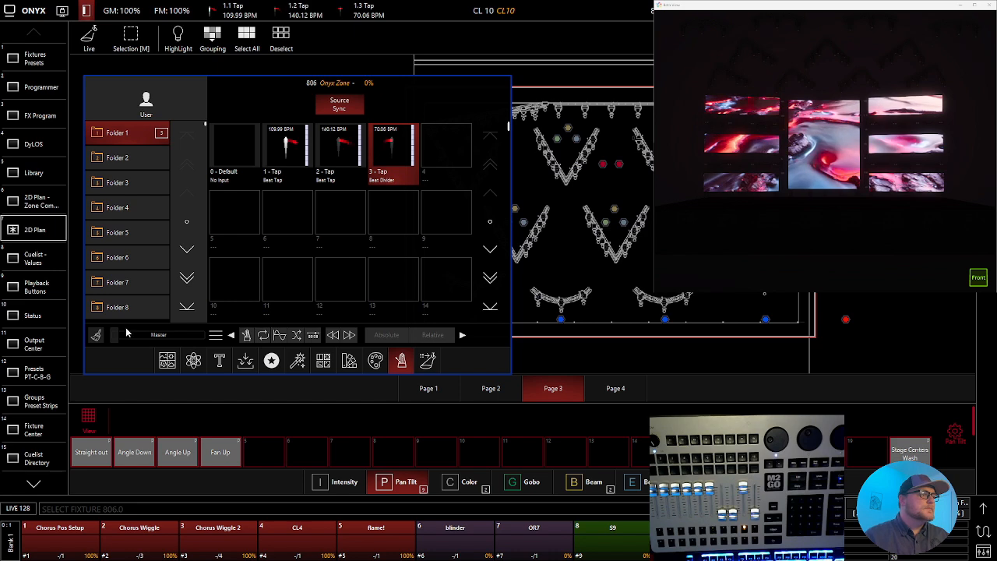
{"action": "left_click_drag", "start_coordinate": [112, 334], "coordinate": [148, 343]}
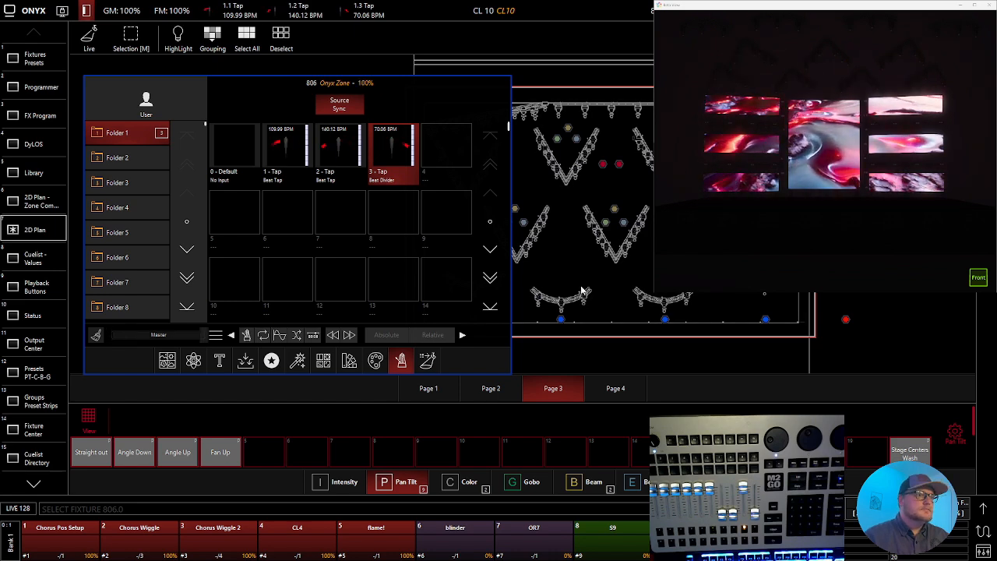
Map the Onyx Zone to intensity, RGB and CMY, apply the 2 - Peak gradient generator and reopen its sync settings
{"action": "left_click", "coordinate": [427, 360]}
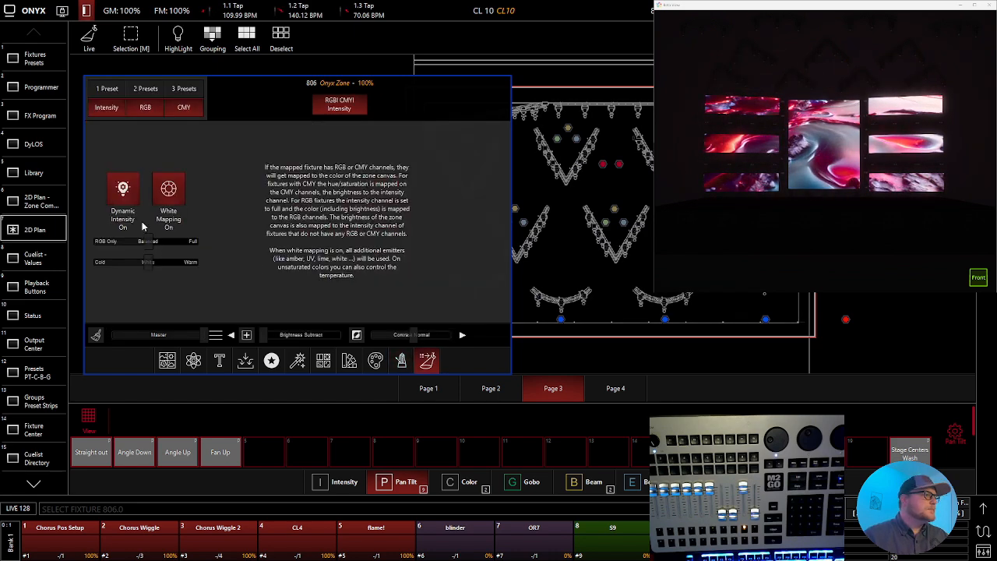
{"action": "left_click", "coordinate": [195, 361]}
{"action": "left_click", "coordinate": [347, 168]}
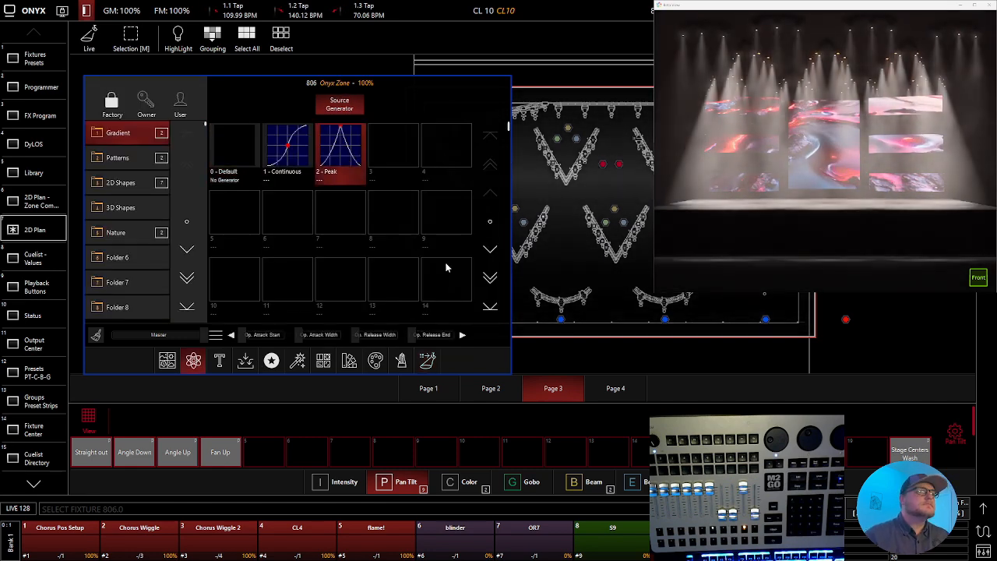
{"action": "left_click", "coordinate": [401, 360]}
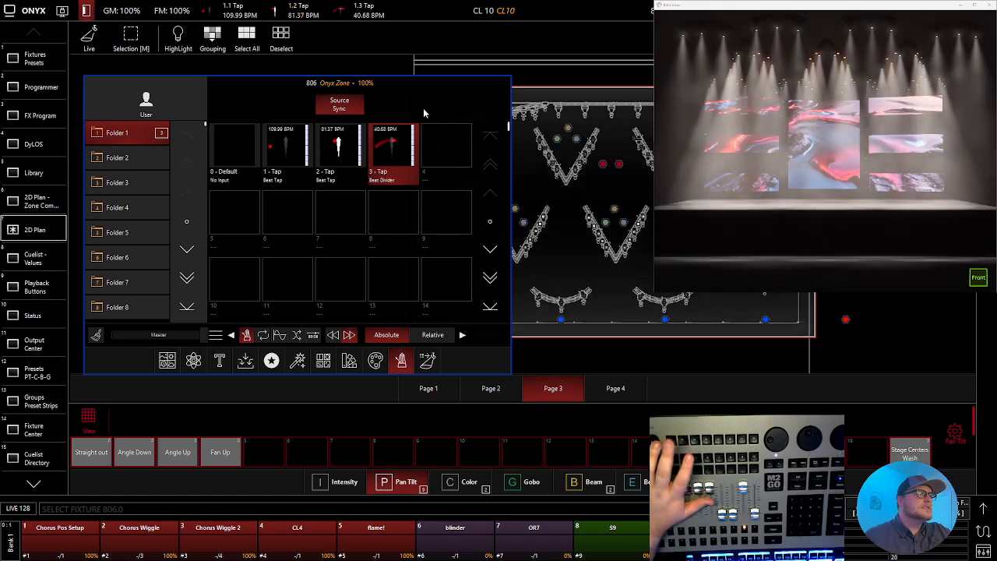
Close the Onyx Zone's settings and clear all its values from the programmer
{"action": "left_click", "coordinate": [642, 185]}
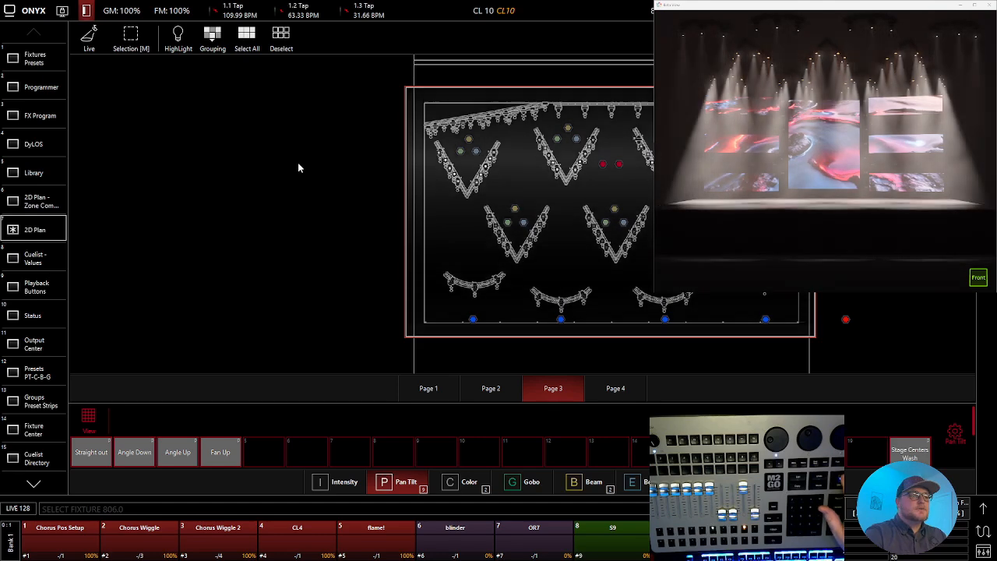
{"action": "key", "text": "Escape"}
{"action": "key", "text": "Escape"}
Set the beat trigger of the CH11 chase on playback bank 2 to 1.3 - Tap and close its options
{"action": "key", "text": "Page_Down"}
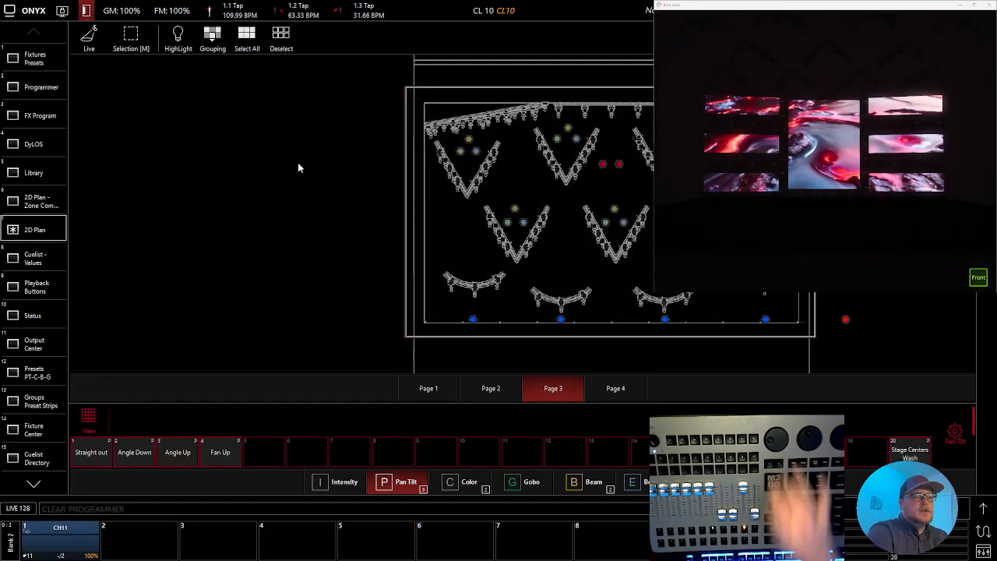
{"action": "left_click", "coordinate": [70, 530]}
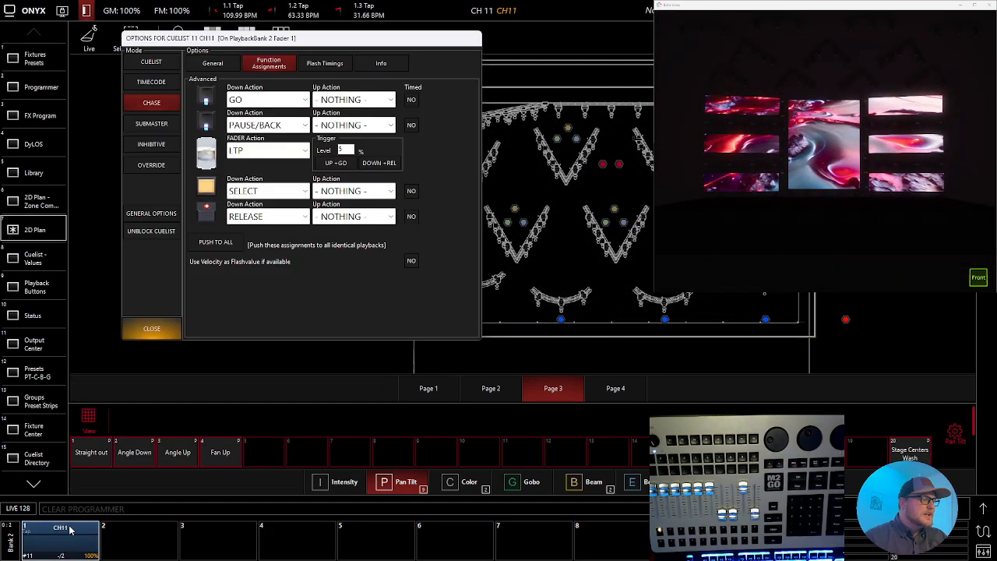
{"action": "left_click", "coordinate": [214, 64]}
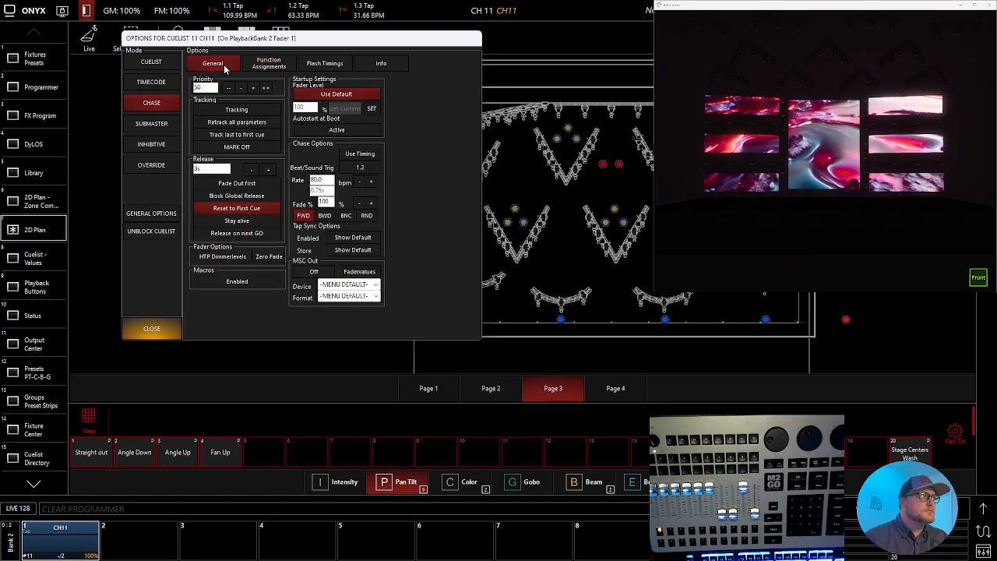
{"action": "left_click", "coordinate": [358, 168]}
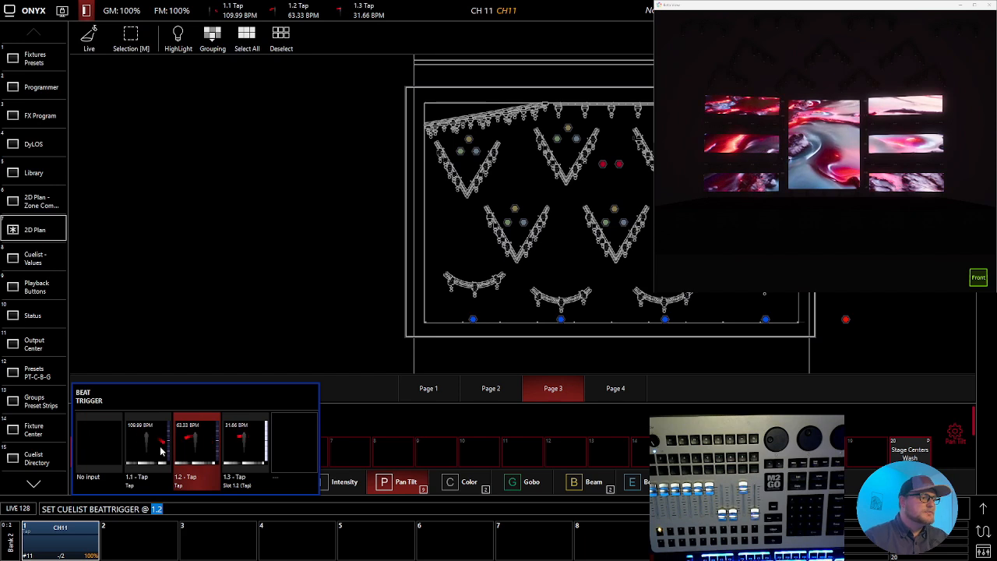
{"action": "left_click", "coordinate": [235, 445]}
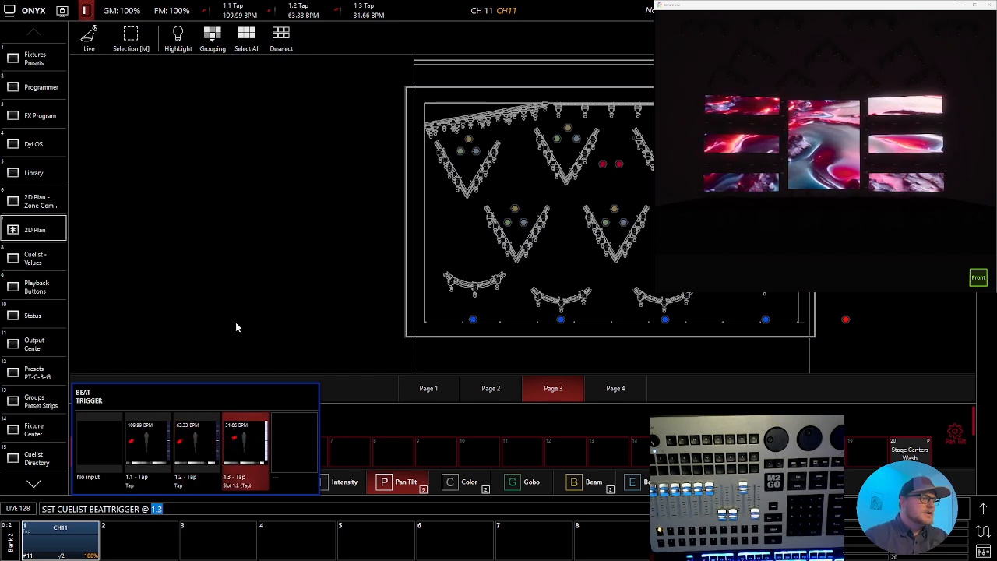
{"action": "left_click", "coordinate": [254, 419]}
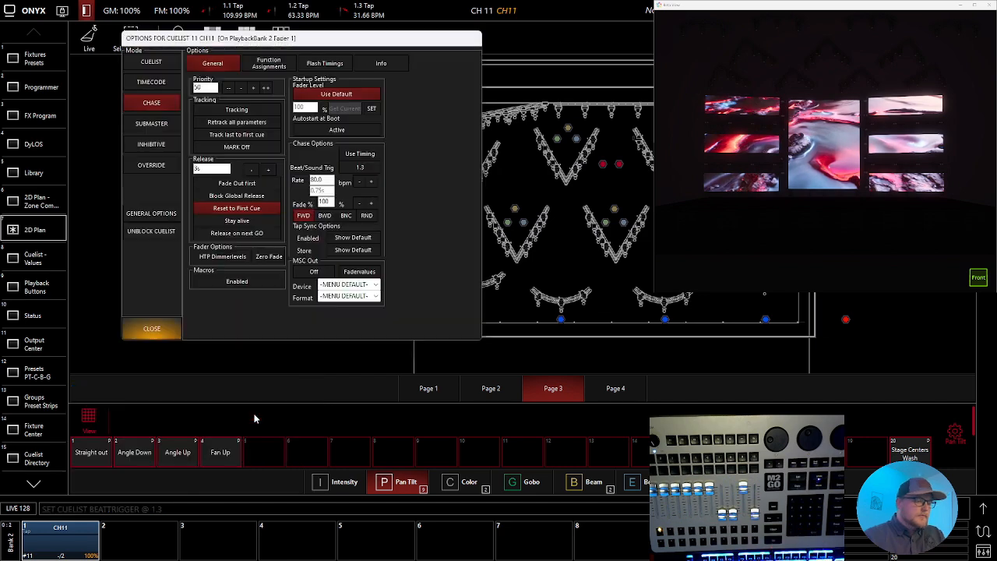
{"action": "left_click", "coordinate": [152, 329]}
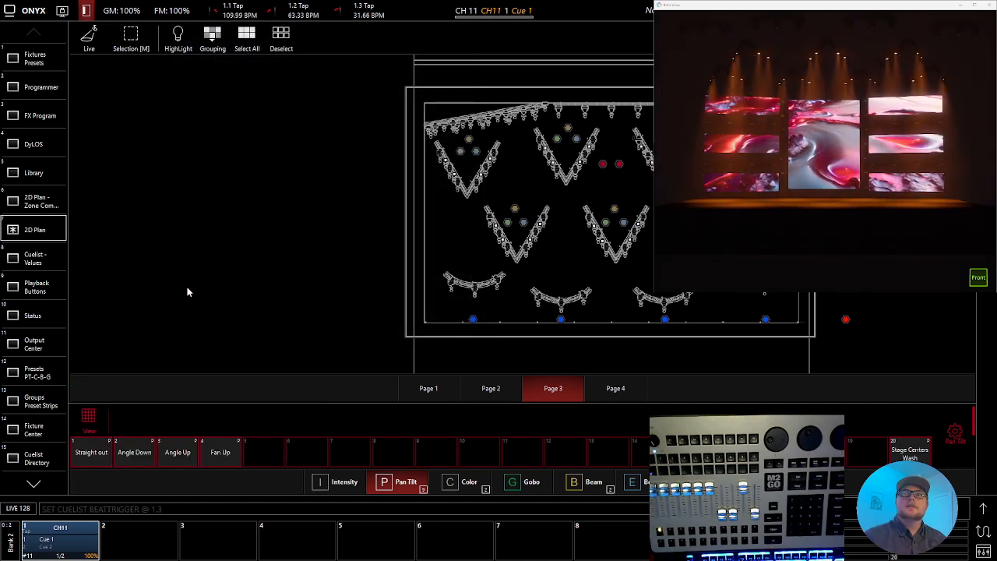